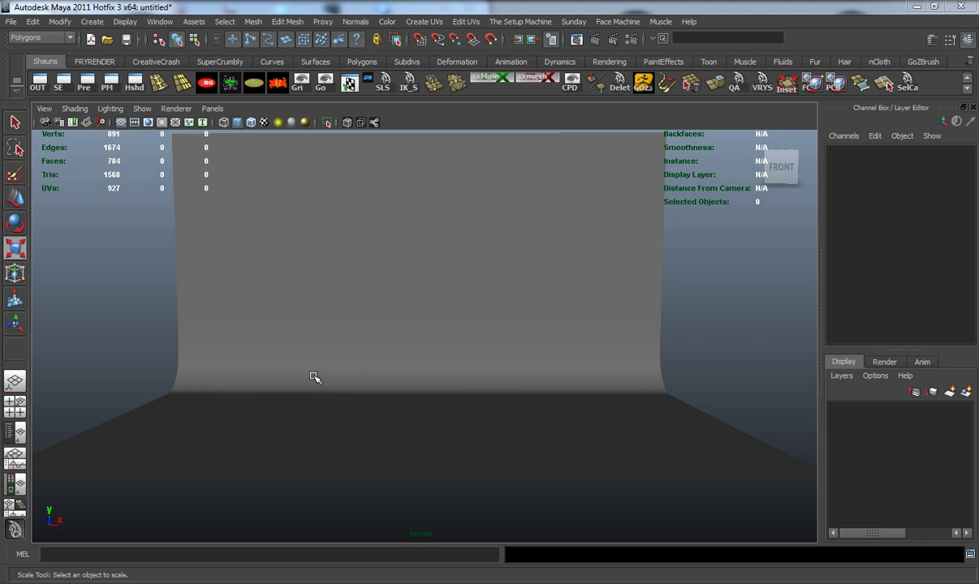
Display the wireframe over the shaded curved backdrop mesh and clear the selection
left_click_drag(322, 356, 409, 390, "alt")
left_click(408, 390)
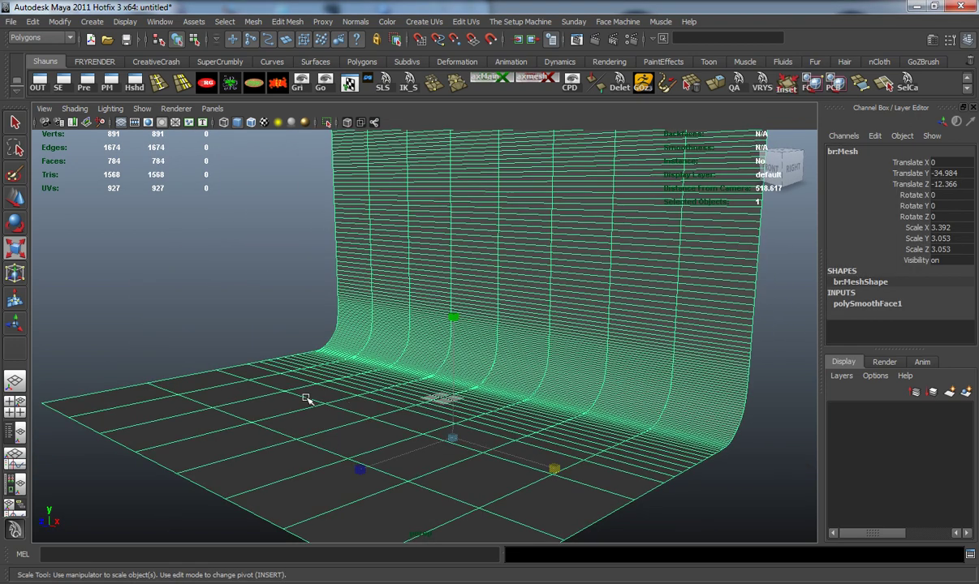
left_click_drag(288, 375, 321, 394, "alt")
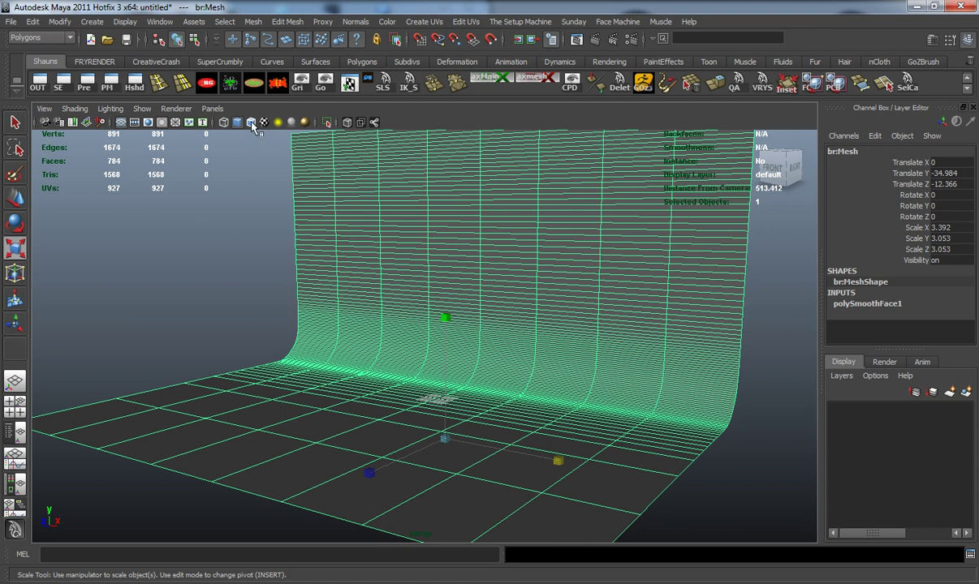
left_click(219, 257)
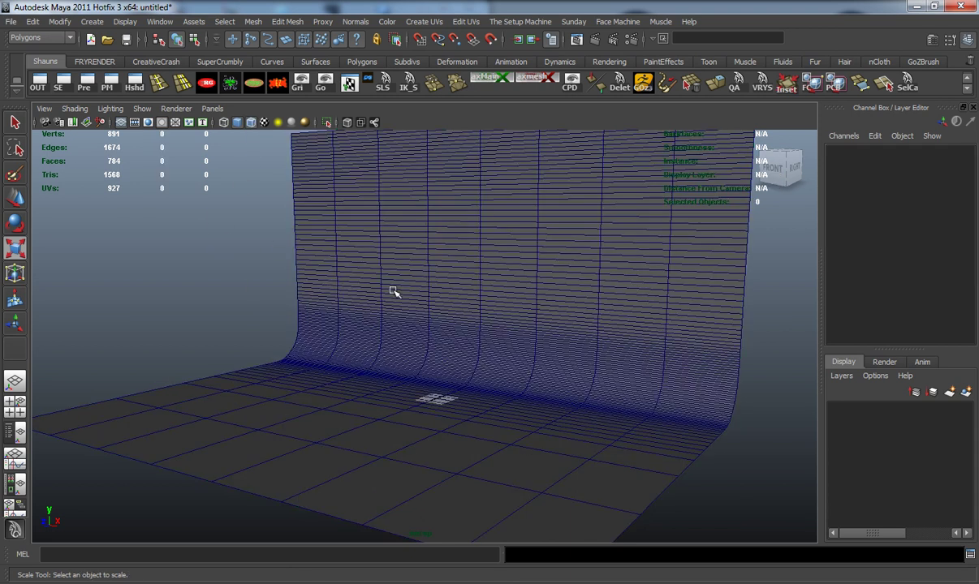
left_click_drag(339, 325, 392, 342, "alt")
middle_click_drag(392, 342, 395, 350, "alt")
key("r")
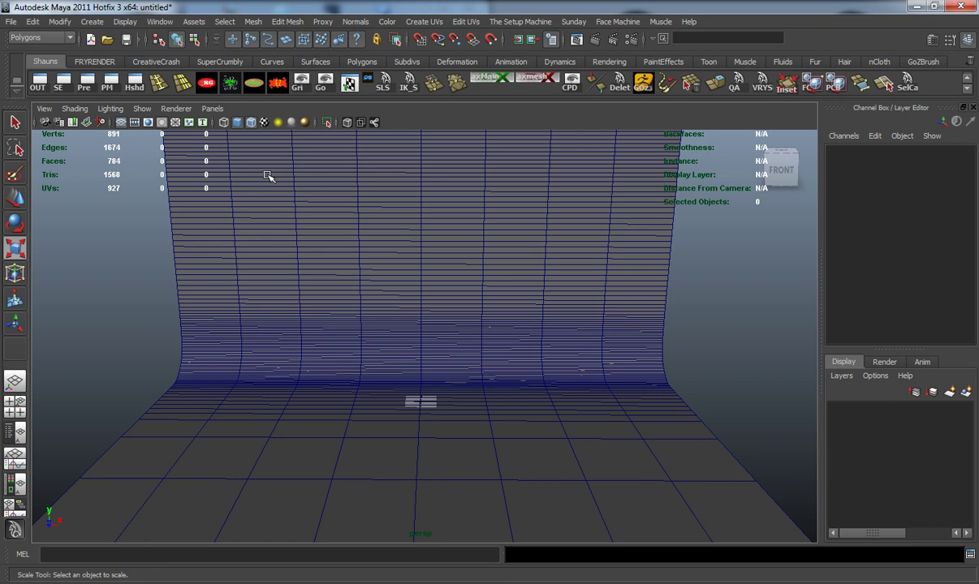
Create a V-Ray dome light at the origin and show its attributes
left_click(93, 22)
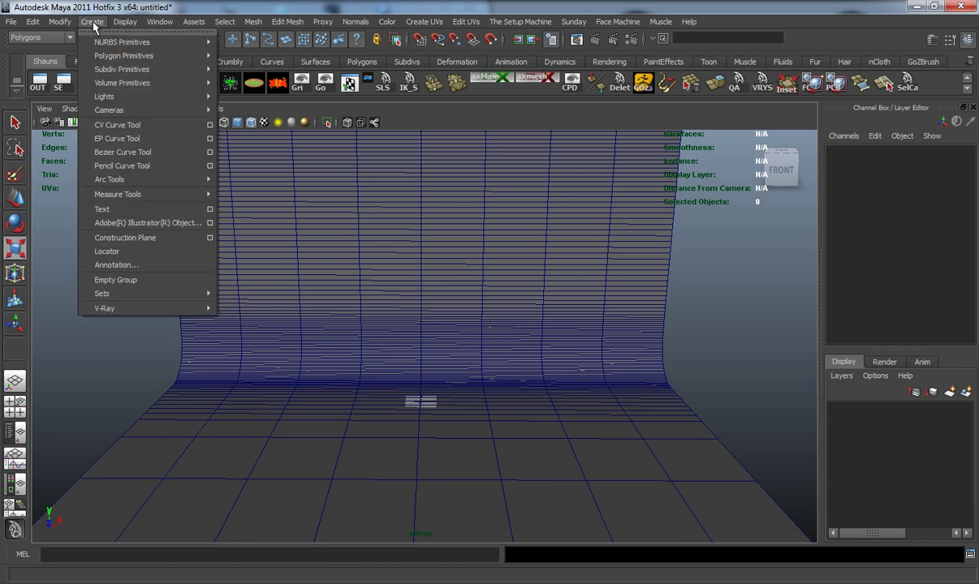
mouse_move(90, 97)
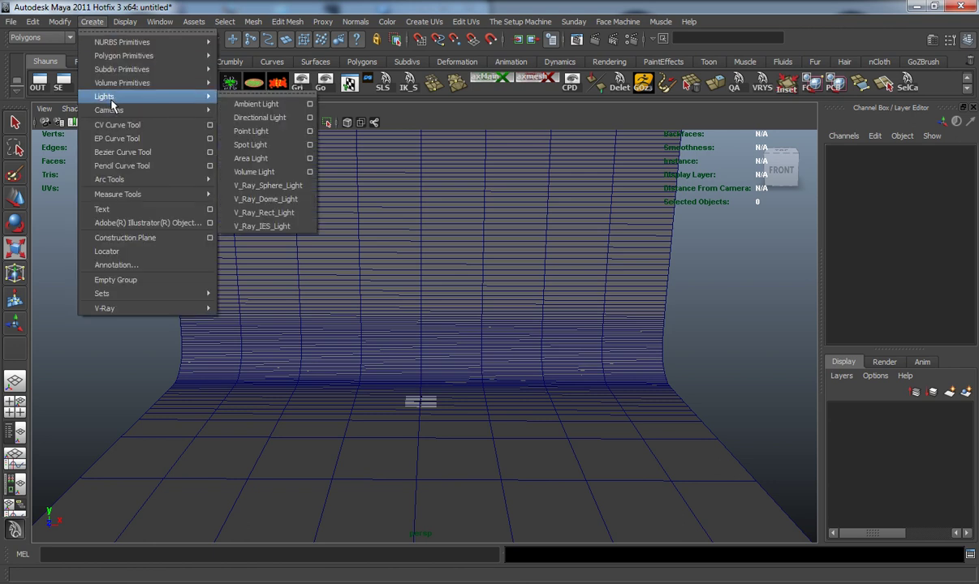
left_click(256, 201)
left_click_drag(378, 277, 333, 369, "alt")
middle_click_drag(333, 369, 310, 306, "alt")
left_click_drag(420, 335, 458, 349)
key("ctrl+a")
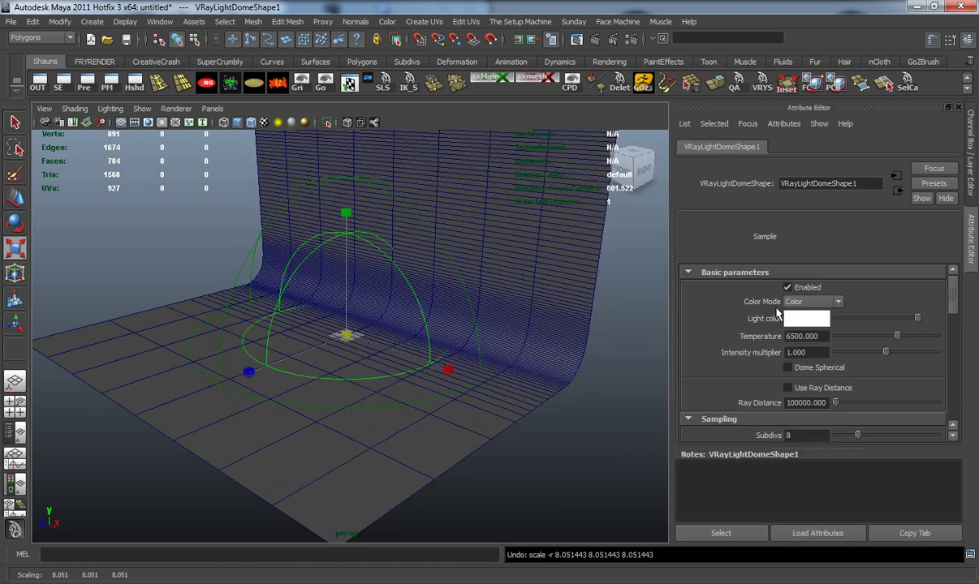
Set the dome light's subdivs to 12 and lower its intensity multiplier to about 0.2
scroll(812, 392, "down", 3)
scroll(812, 392, "down", 2)
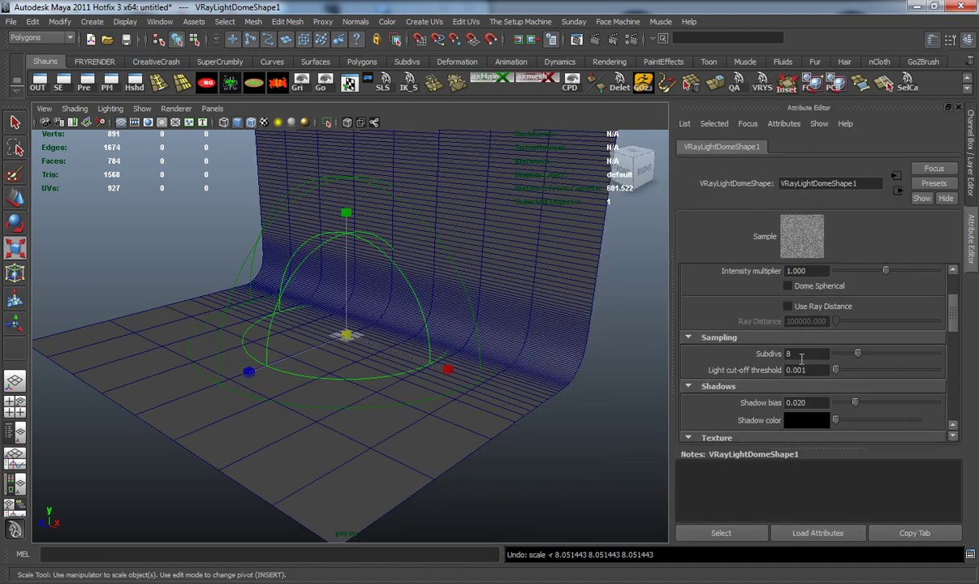
left_click_drag(860, 354, 875, 355)
scroll(833, 337, "up", 4)
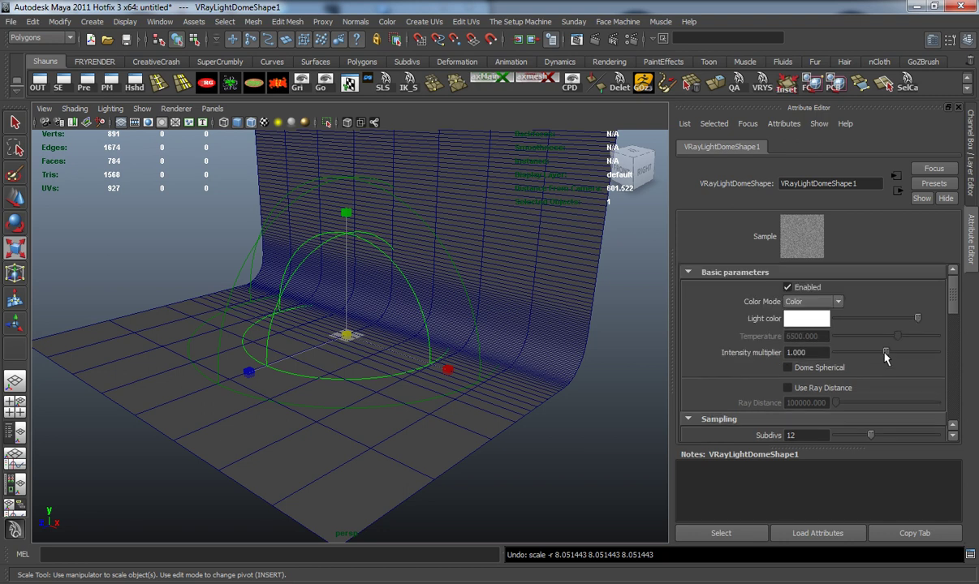
left_click_drag(885, 354, 848, 364)
Try scaling the dome light up until it encloses the whole backdrop
left_click_drag(449, 325, 411, 356, "alt")
left_click_drag(351, 330, 360, 330)
scroll(293, 341, "down", 6)
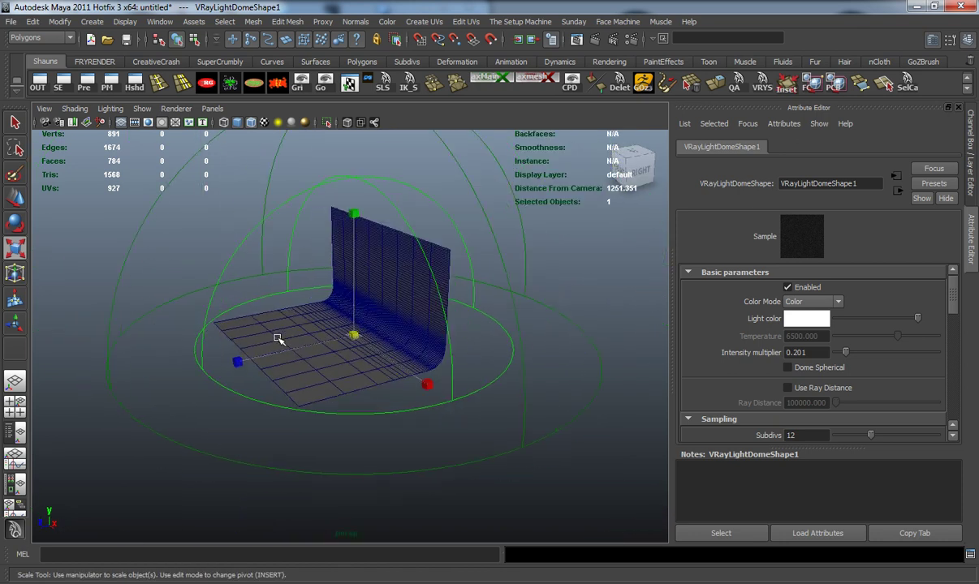
left_click(89, 323)
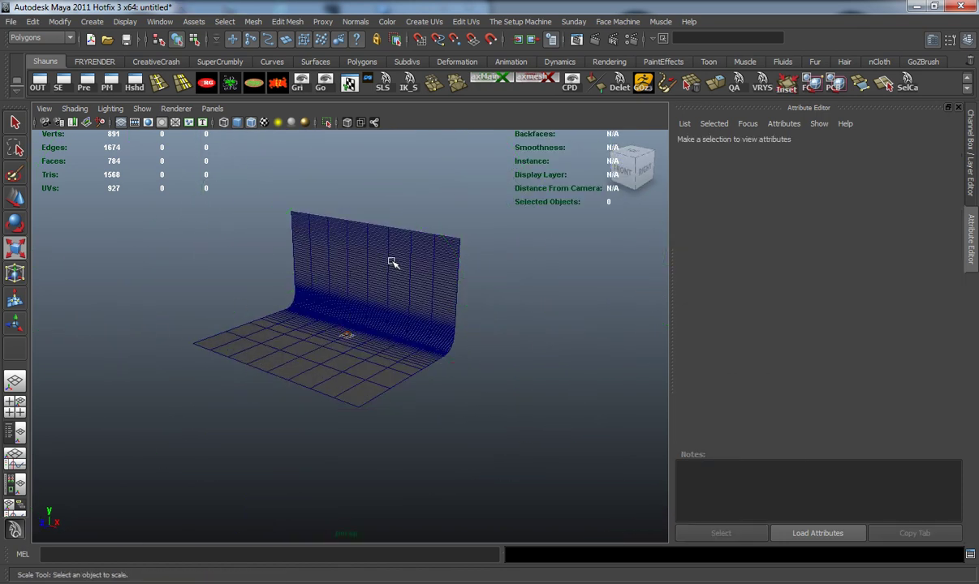
Create a V-Ray rectangle light at the origin and undo a trial enlargement with the Scale tool
left_click_drag(333, 315, 360, 334, "alt")
scroll(360, 341, "up", 5)
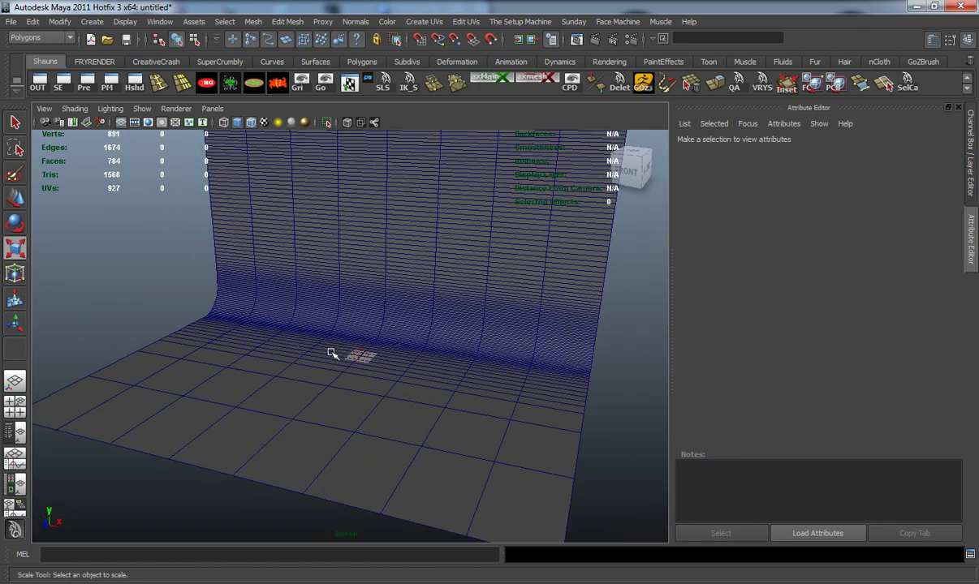
left_click(91, 24)
mouse_move(131, 99)
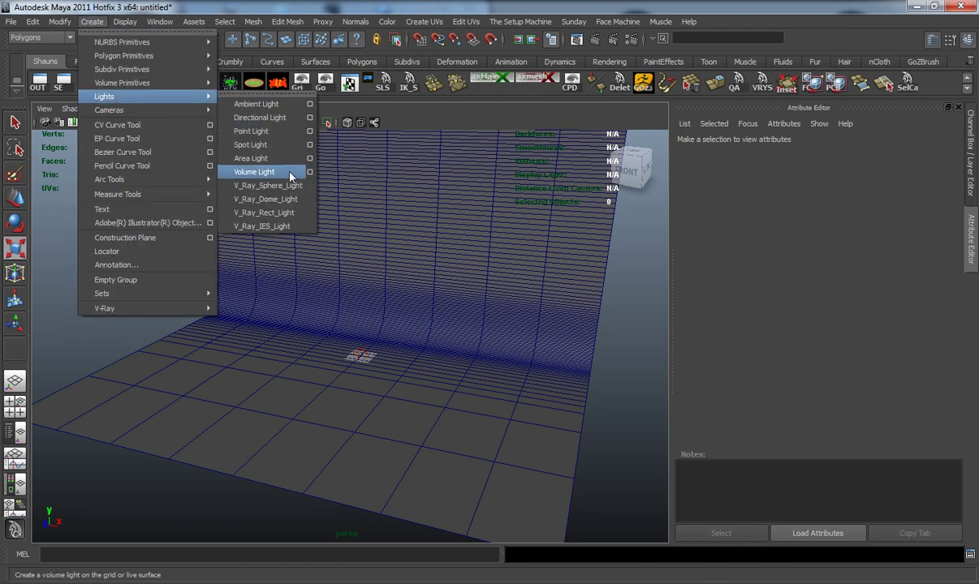
left_click(286, 212)
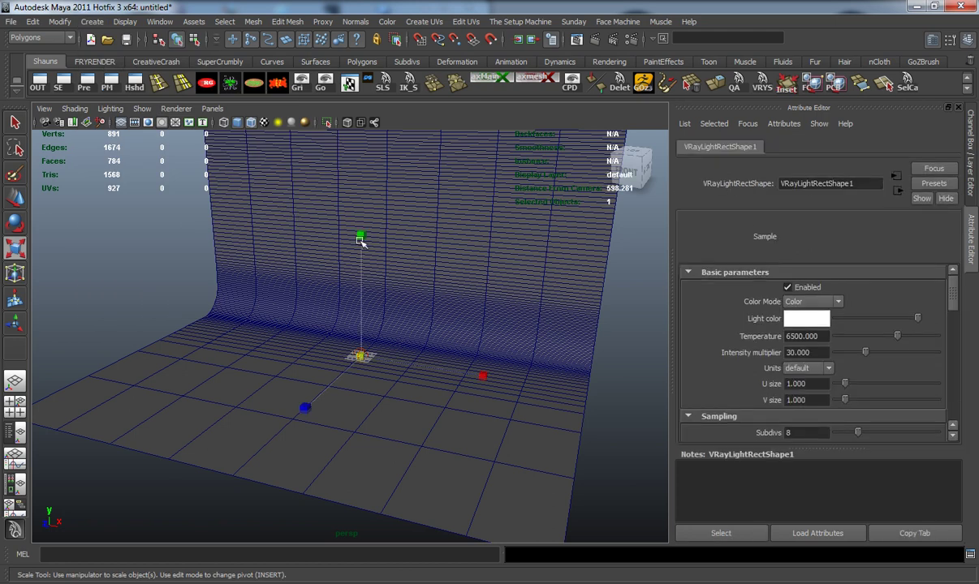
left_click_drag(343, 235, 369, 375, "alt")
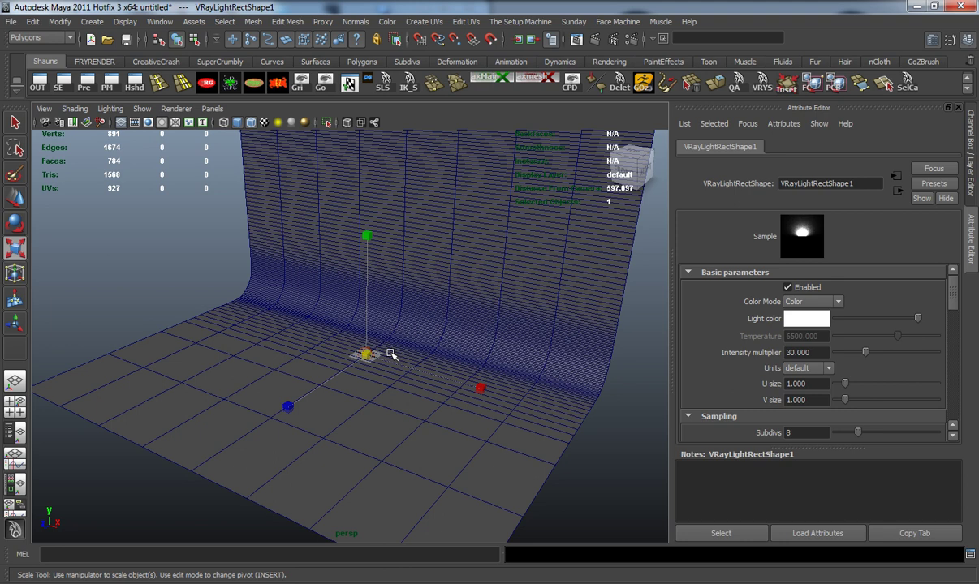
left_click_drag(367, 354, 463, 366)
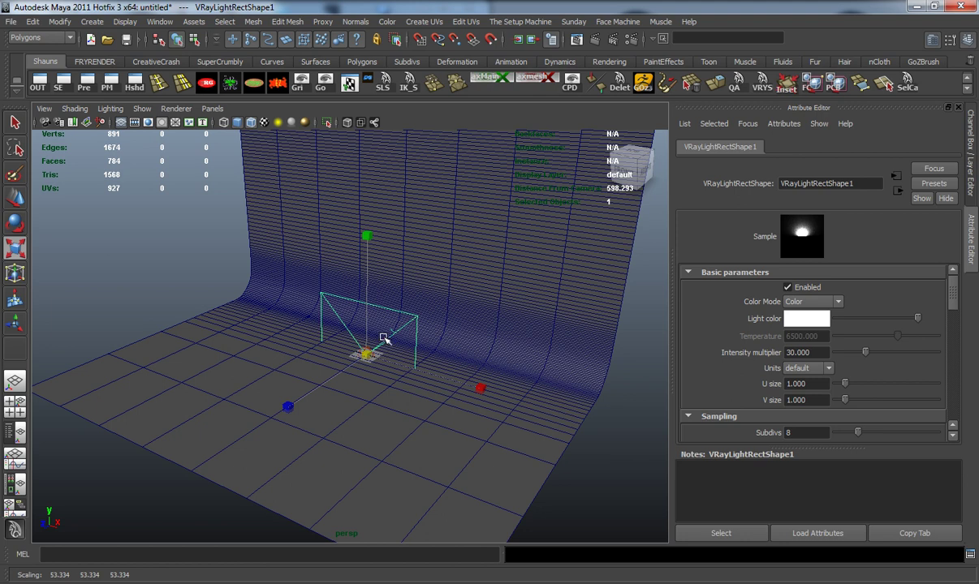
key("ctrl+z")
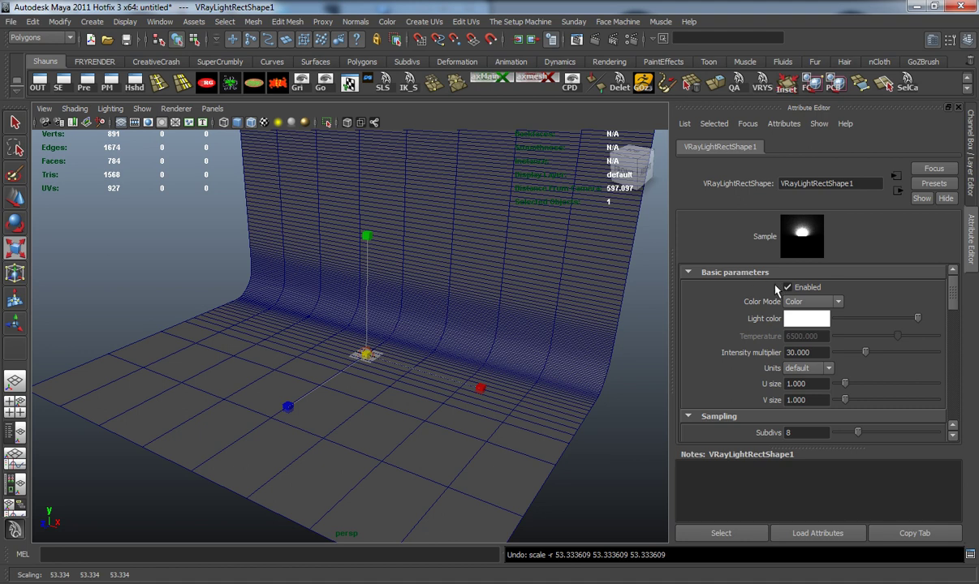
Set the rectangle light's U size and V size to 10
left_click_drag(816, 384, 778, 384)
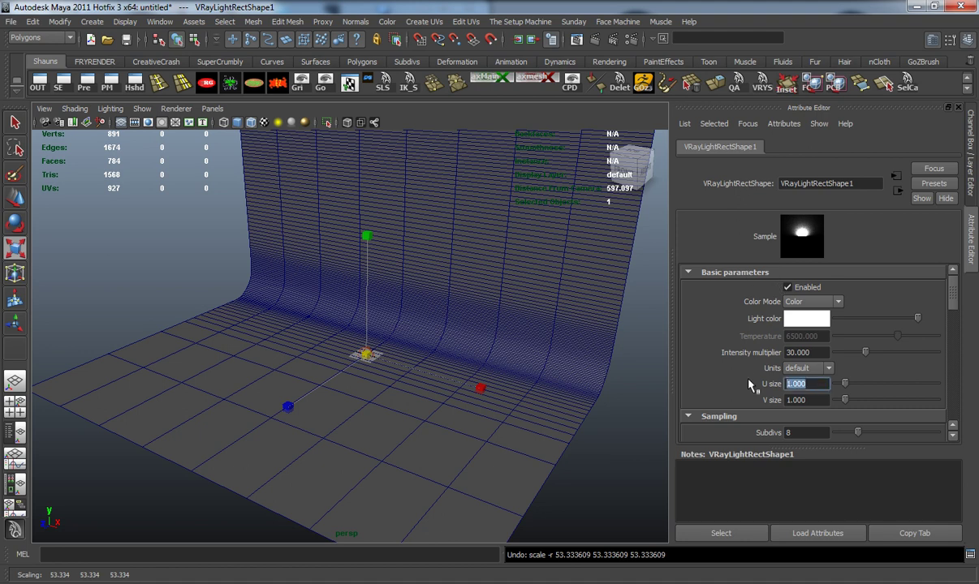
type("10")
key("Tab")
type("10")
key("Return")
Move the rectangle light straight up above the backdrop floor
left_click_drag(414, 288, 176, 354, "alt")
key("w")
left_click_drag(263, 271, 248, 167)
left_click_drag(272, 242, 308, 243, "alt")
Set the rectangle light's U size and V size to 25
double_click(819, 384)
type("25")
key("Tab")
type("25")
key("Return")
Pull the rectangle light forward, away from the backdrop wall, and lower its intensity multiplier to about 1.34
left_click_drag(386, 186, 288, 274, "alt")
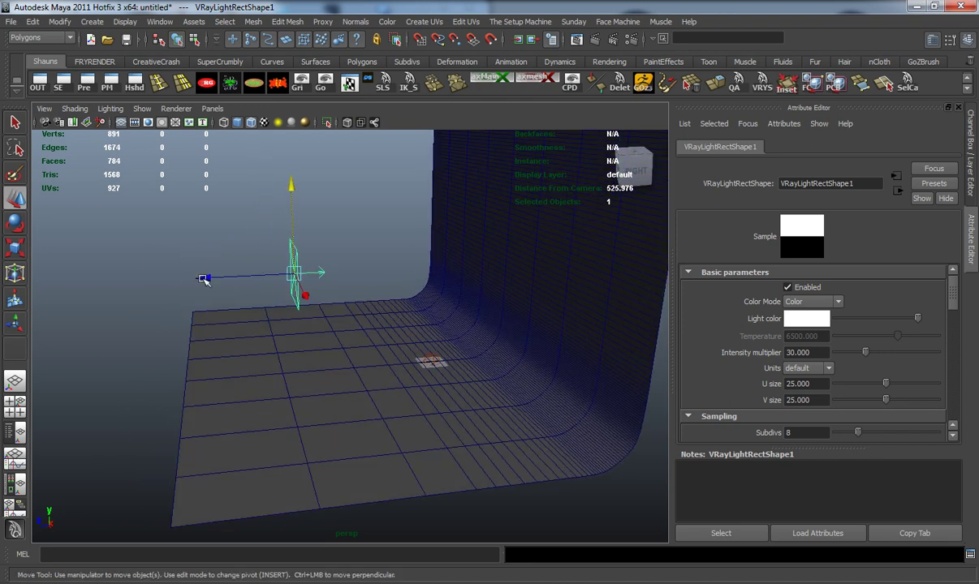
left_click_drag(204, 279, 123, 280)
left_click_drag(123, 281, 268, 287, "alt")
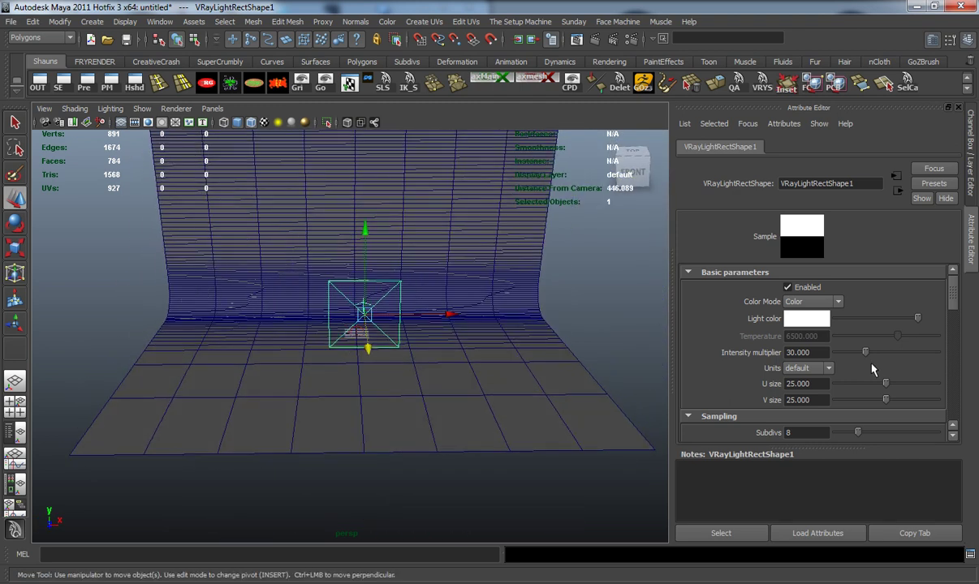
left_click_drag(868, 358, 838, 359)
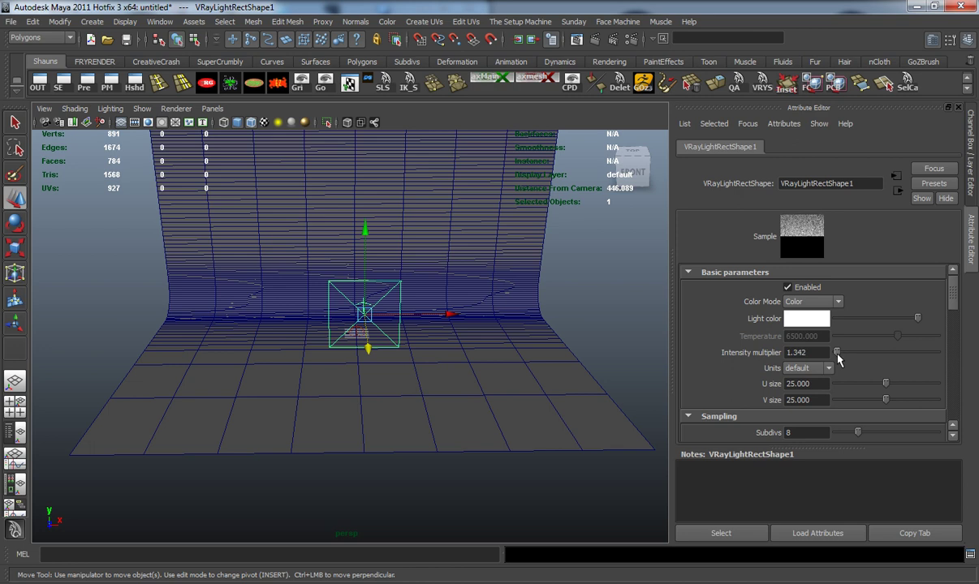
left_click_drag(585, 356, 519, 351, "alt")
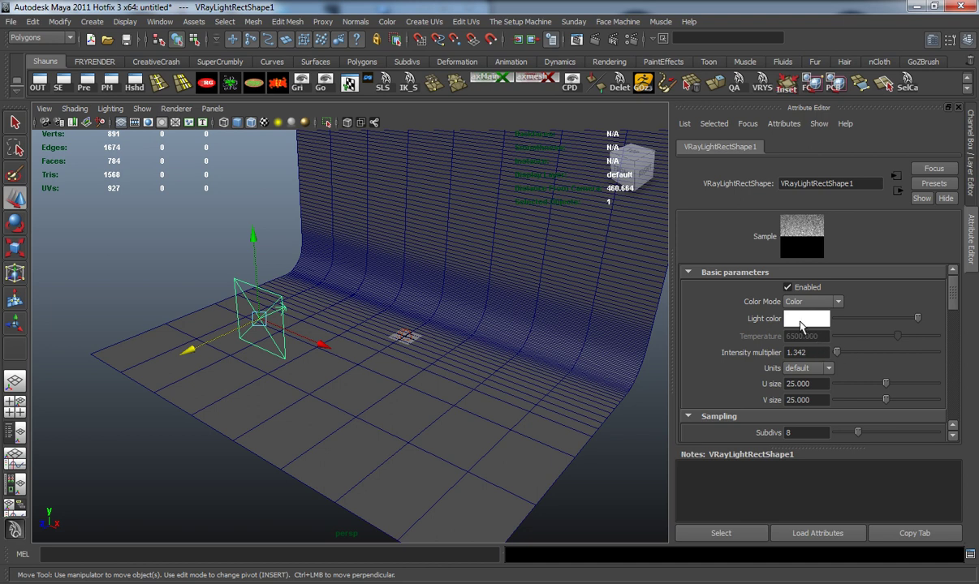
Duplicate the rectangle light, move the copy to the right side of the floor and rotate it to face the centre
left_click_drag(404, 357, 413, 364, "alt")
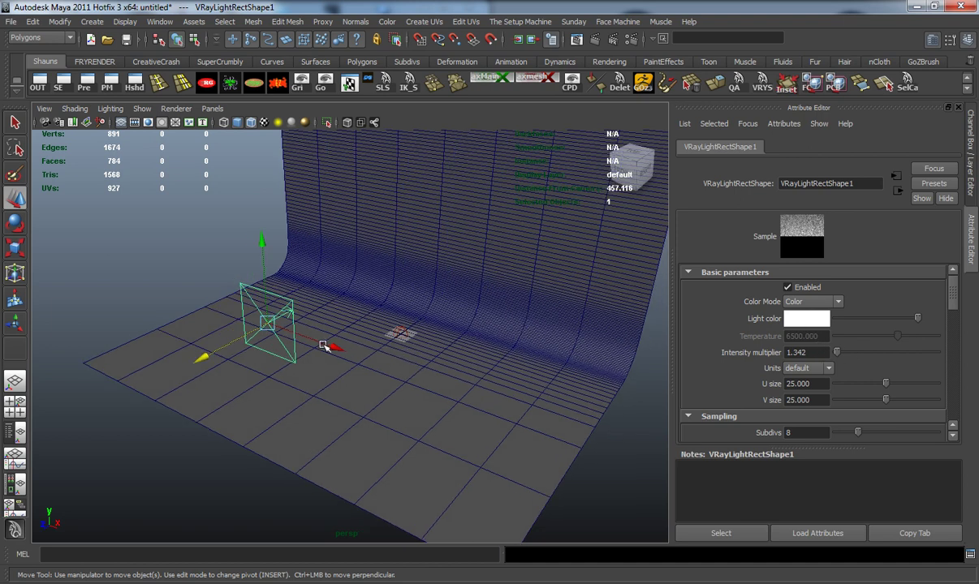
key("ctrl+d")
left_click_drag(335, 343, 568, 398)
left_click_drag(568, 399, 323, 323, "alt")
left_click_drag(244, 192, 258, 258)
left_click_drag(180, 351, 474, 381)
key("e")
key("w")
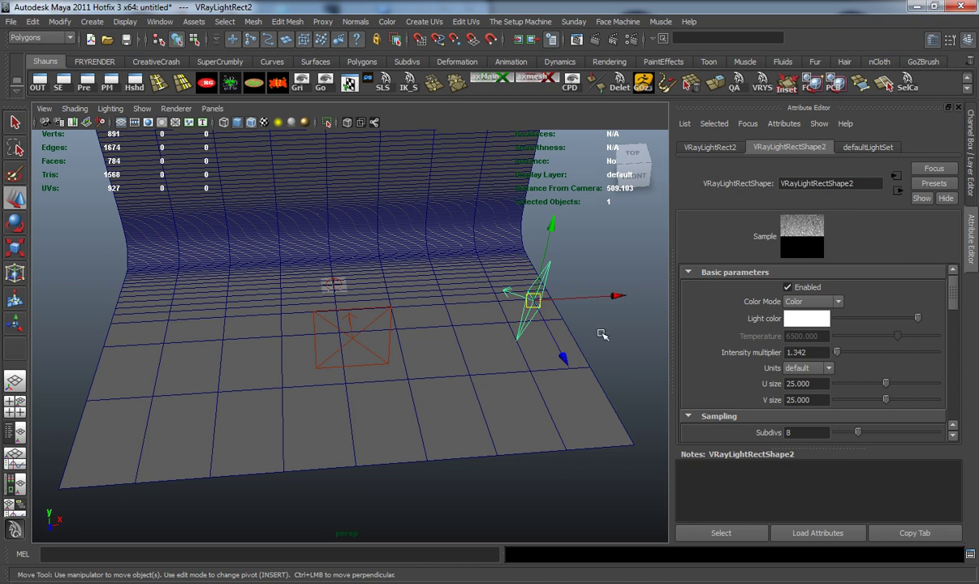
Duplicate the side light, move the copy to the opposite side of the backdrop and rotate it inward
key("ctrl+d")
left_click_drag(618, 293, 415, 308)
key("e")
left_click_drag(432, 344, 215, 252)
left_click_drag(355, 284, 309, 211)
Raise the third rectangle light high above the floor and tilt it down toward the centre of the backdrop
middle_click_drag(413, 282, 418, 319, "alt")
key("w")
left_click_drag(373, 248, 370, 136)
left_click_drag(409, 214, 284, 247, "alt")
key("e")
left_click_drag(329, 191, 329, 229)
left_click(108, 356)
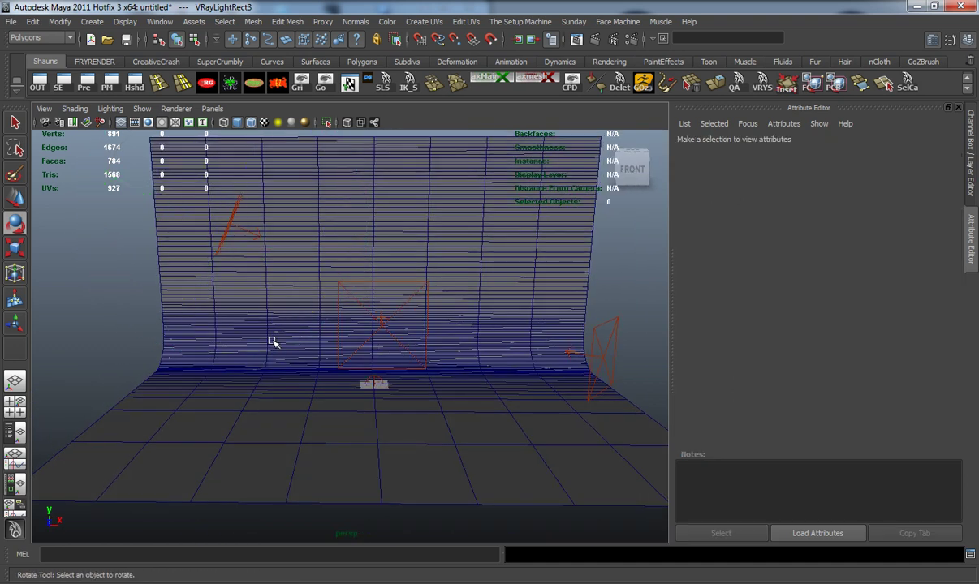
Turn on the Invisible option for each of the three rectangle lights
left_click_drag(349, 338, 225, 328, "alt")
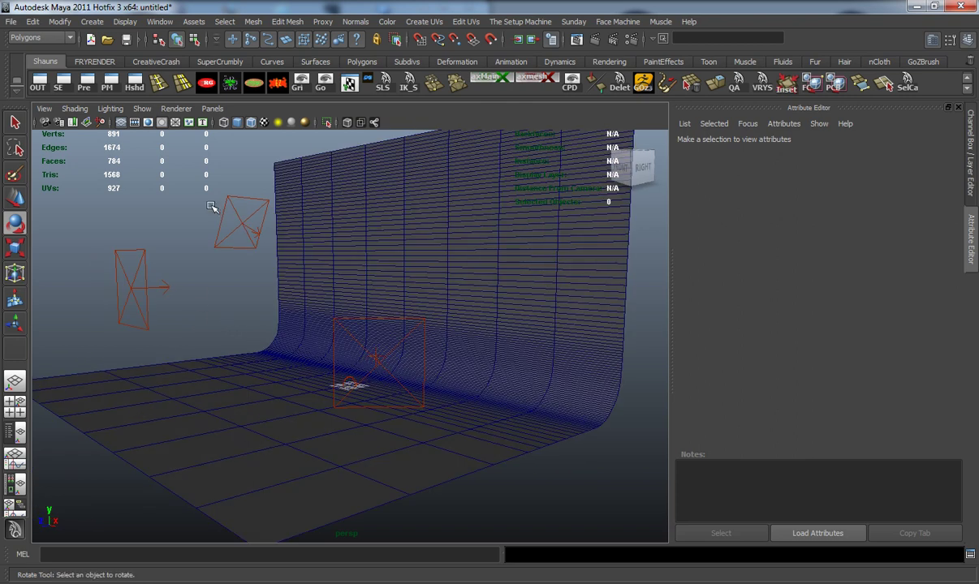
left_click(239, 247)
scroll(769, 361, "down", 10)
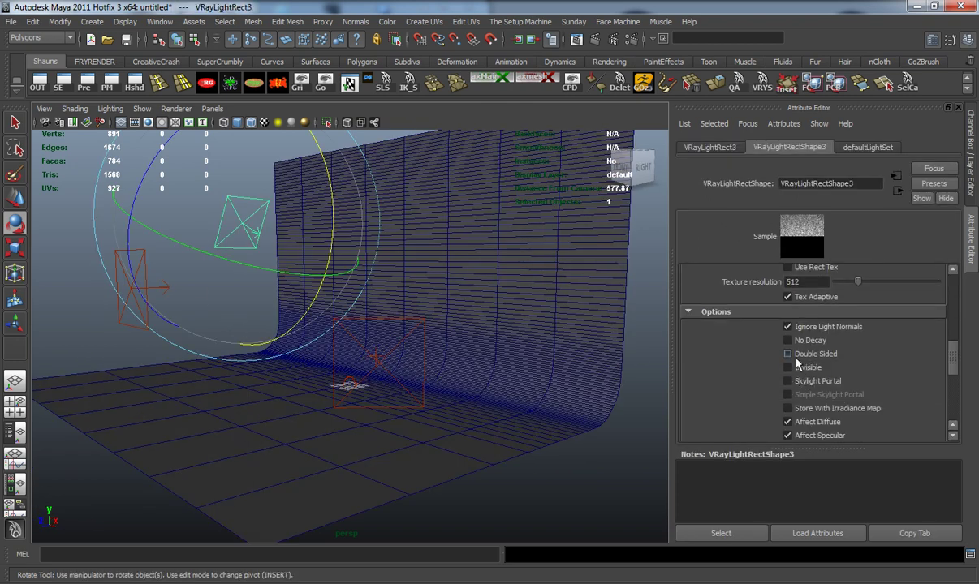
left_click(786, 368)
left_click(77, 291)
left_click(114, 284)
left_click(786, 369)
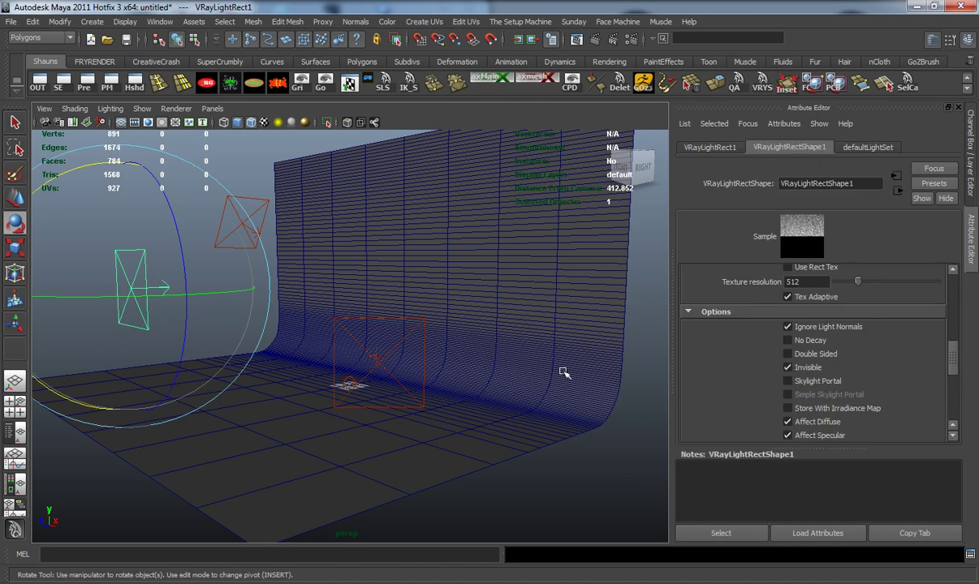
left_click(415, 319)
left_click(786, 368)
left_click(215, 305)
Select the dome light at the origin and review its Invisible option
left_click_drag(332, 381, 366, 378, "alt")
middle_click_drag(365, 378, 376, 372, "alt")
scroll(376, 372, "up", 4)
scroll(388, 372, "up", 1)
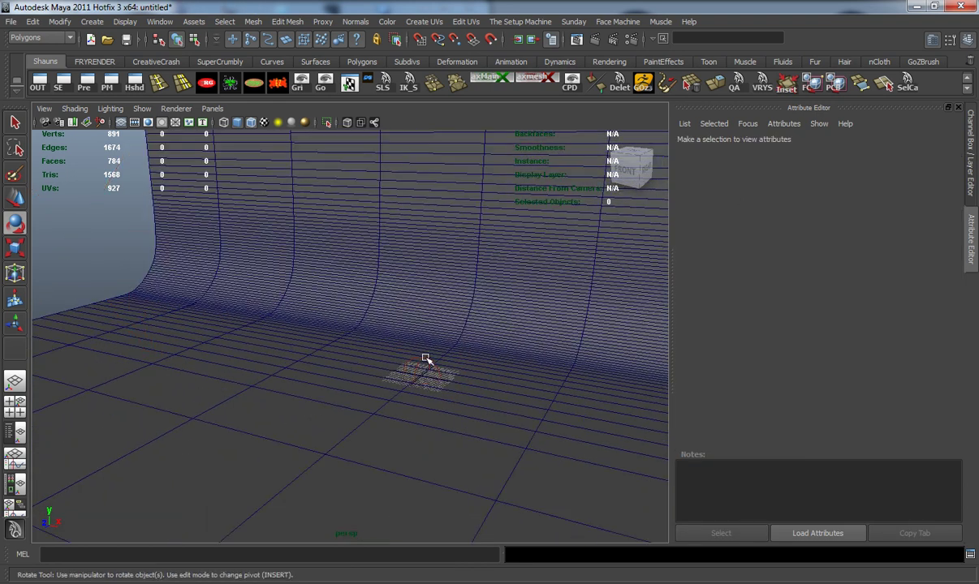
left_click(422, 362)
scroll(780, 349, "down", 6)
scroll(822, 367, "down", 2)
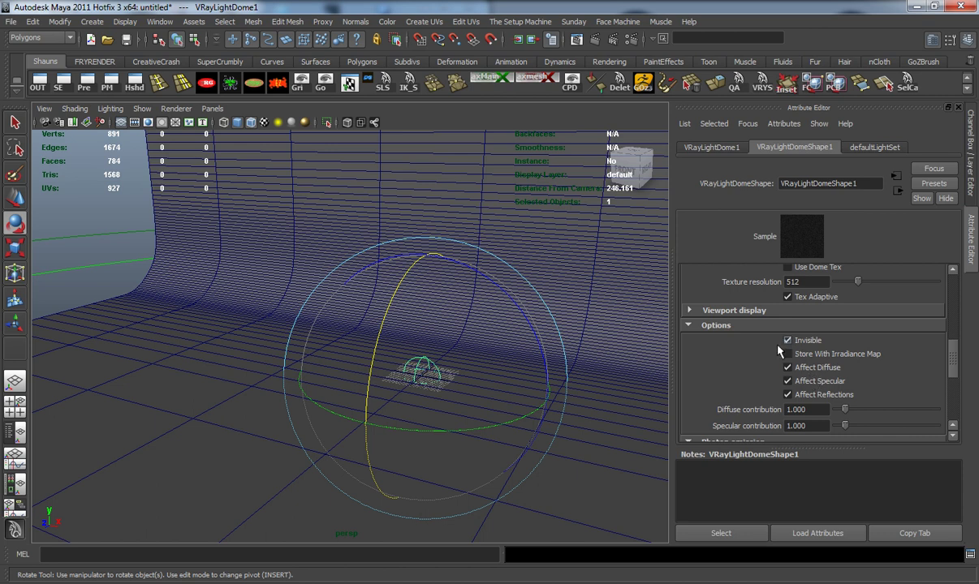
left_click_drag(368, 379, 353, 375, "alt")
left_click(118, 280)
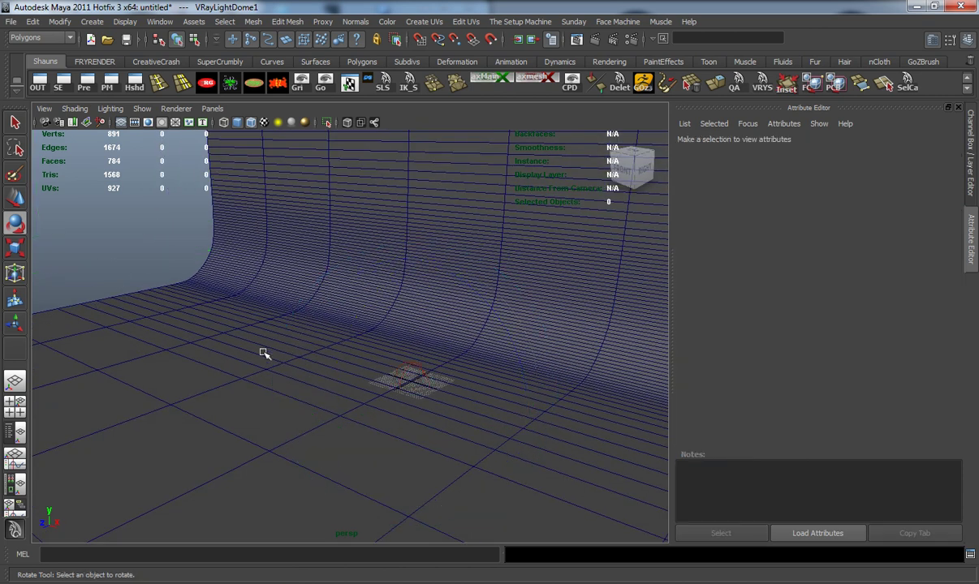
Set the renderer to V-Ray in the render settings and show its image sampler options
mouse_move(286, 351)
left_mouse_down("alt")
mouse_move(322, 350)
mouse_move(290, 365)
left_mouse_up("alt")
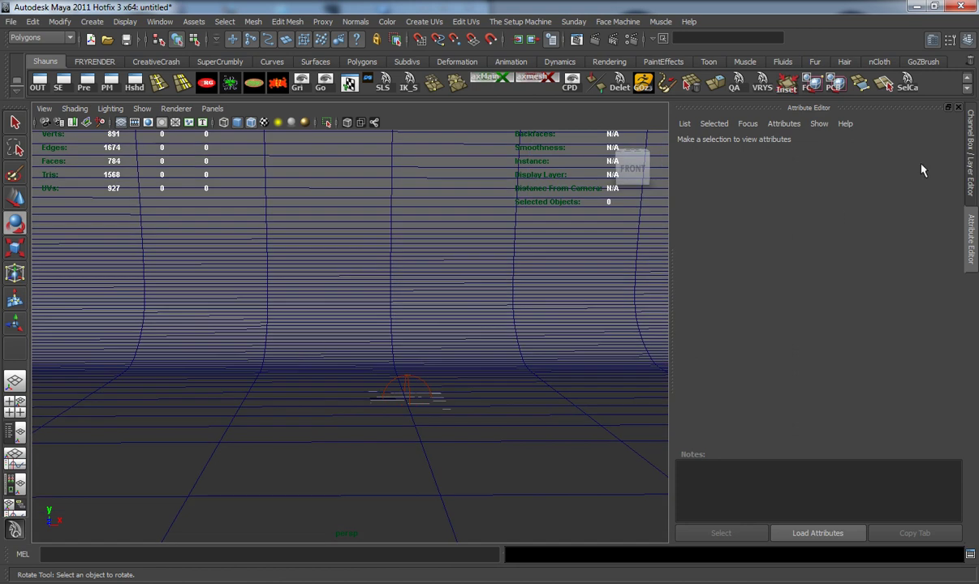
left_click(958, 108)
middle_click_drag(656, 260, 538, 312, "alt")
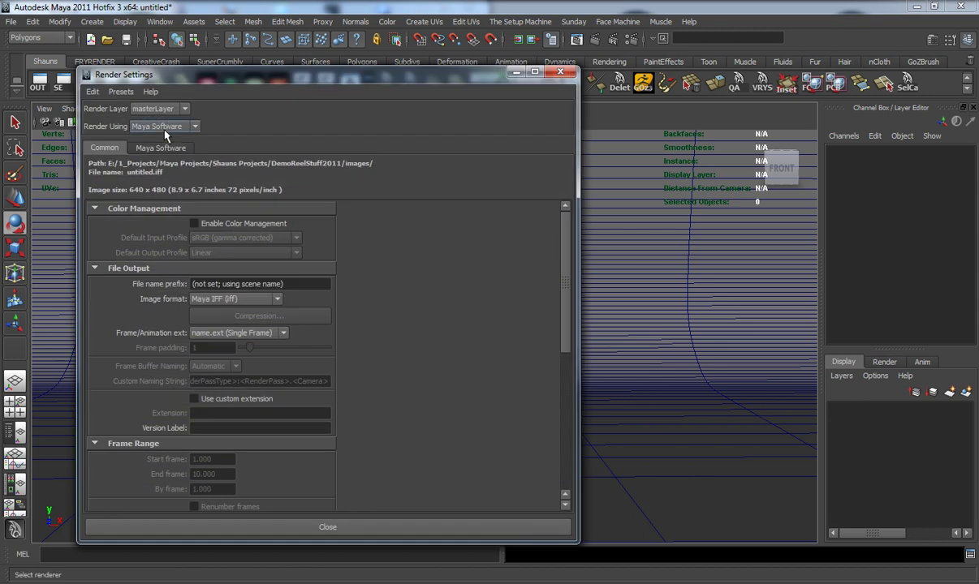
left_click(164, 128)
left_click(144, 158)
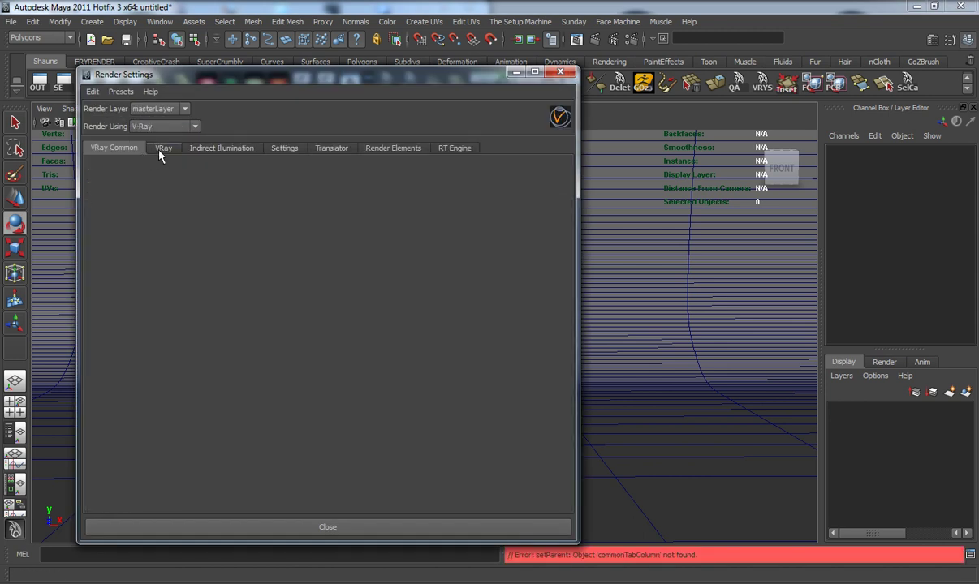
left_click(159, 151)
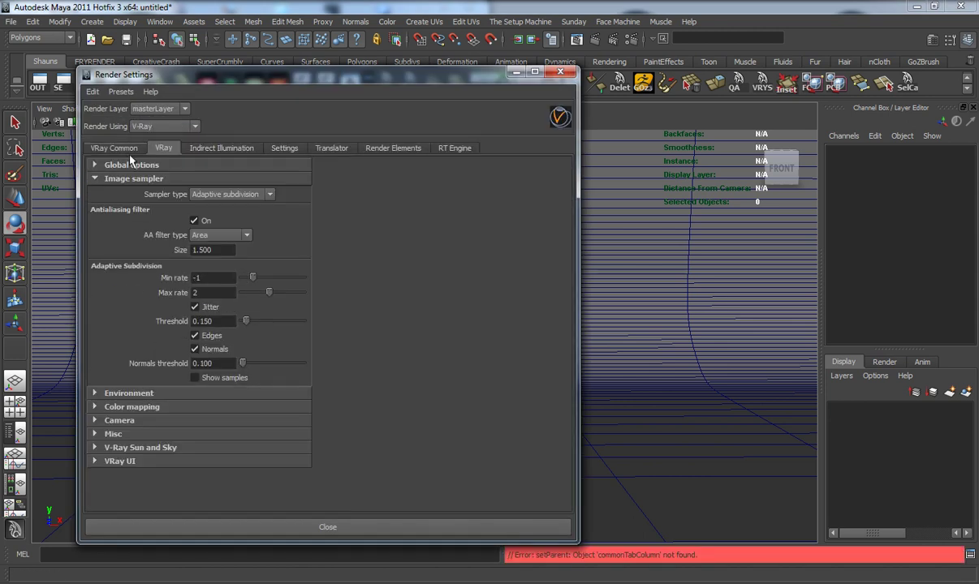
Change the output resolution in the common render settings and turn on Use V-Ray VFB
left_click(114, 147)
scroll(205, 249, "down", 10)
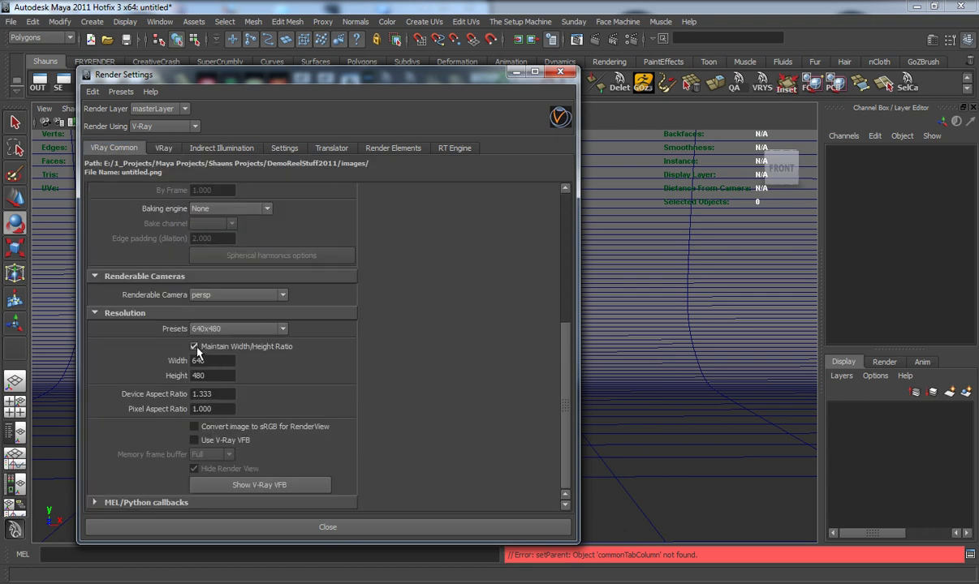
double_click(198, 360)
key("Tab")
type("1")
left_click(194, 441)
Set the size of the Area antialiasing filter to 4
left_click(161, 148)
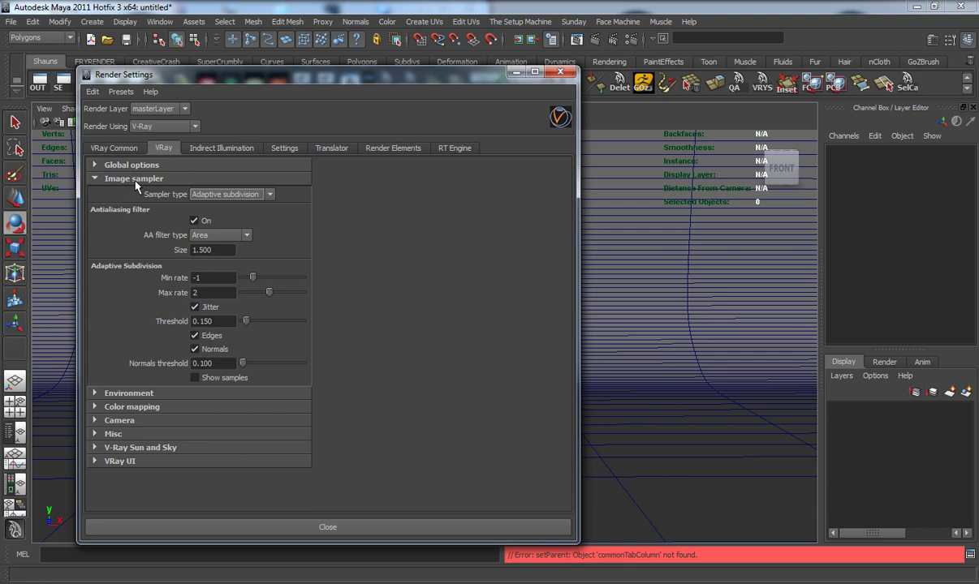
left_click_drag(209, 250, 155, 249)
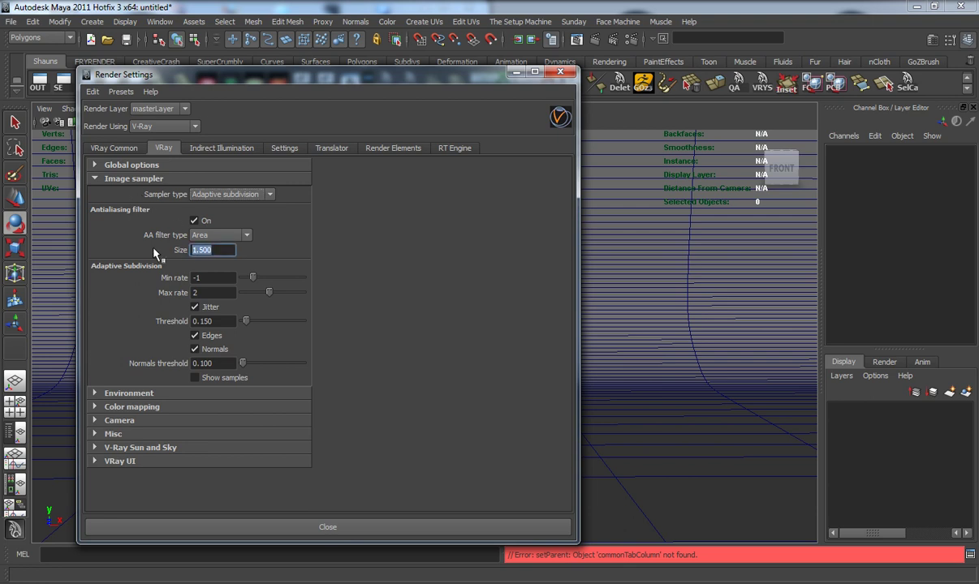
type("4")
Enable Override Environment and connect a File texture to the GI texture
left_click(151, 394)
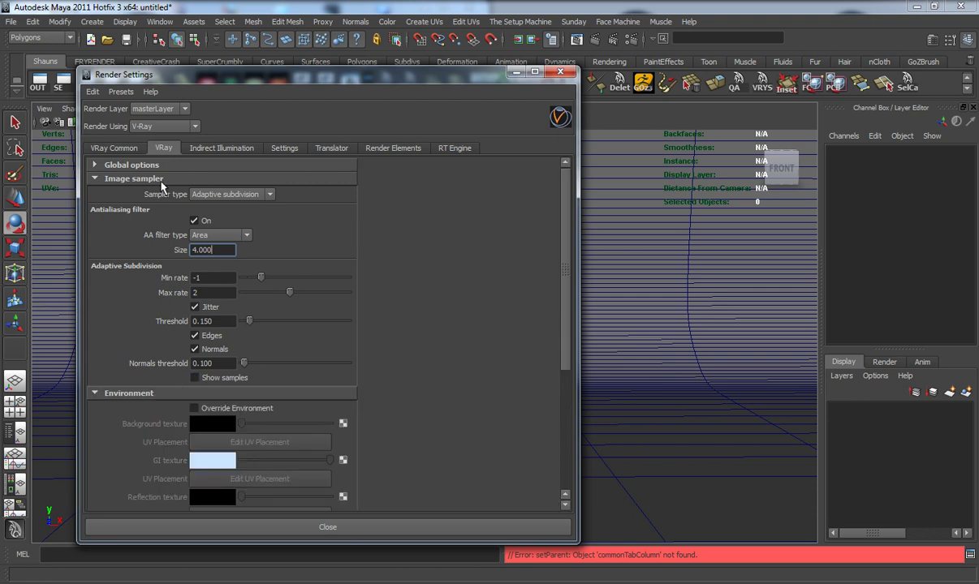
left_click(161, 180)
left_click(194, 208)
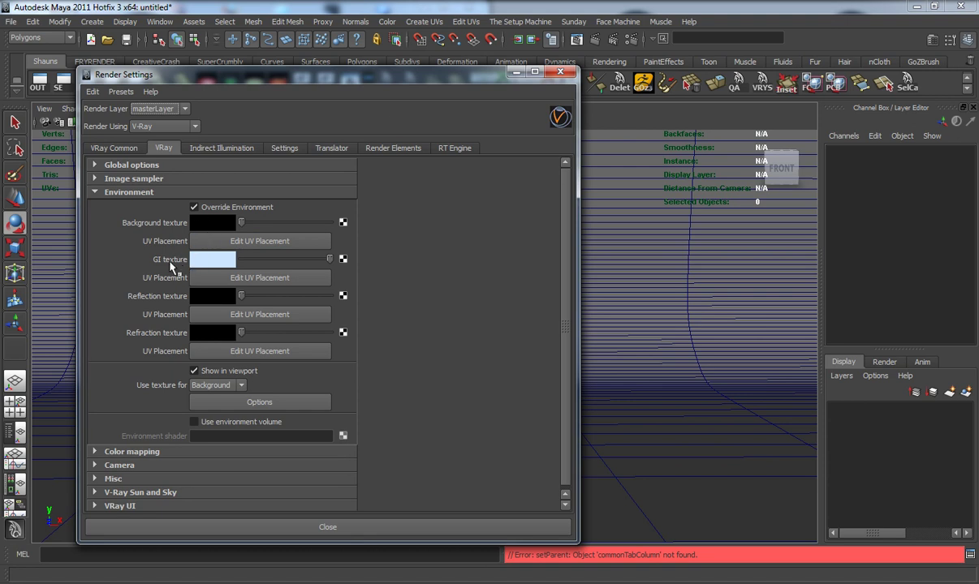
left_click(342, 259)
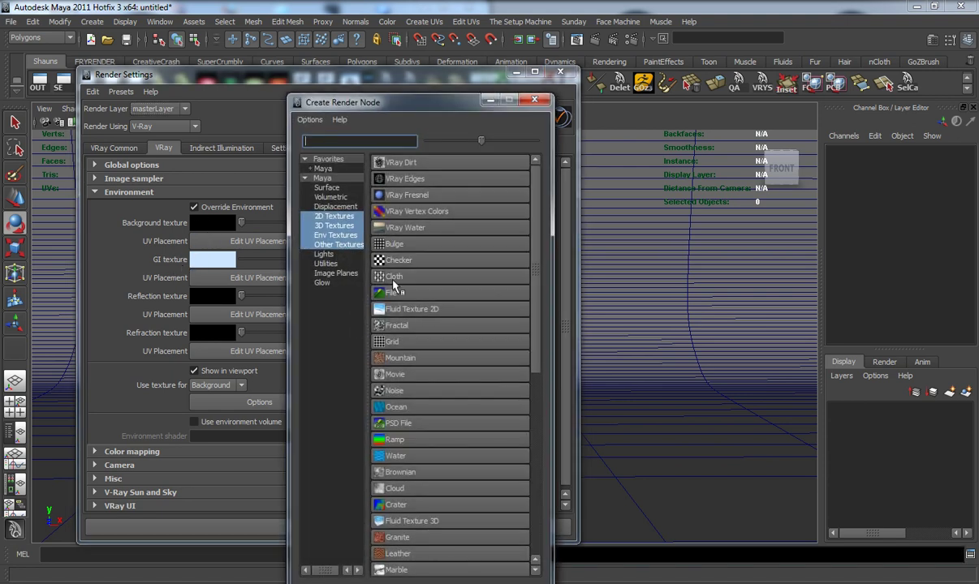
left_click(391, 298)
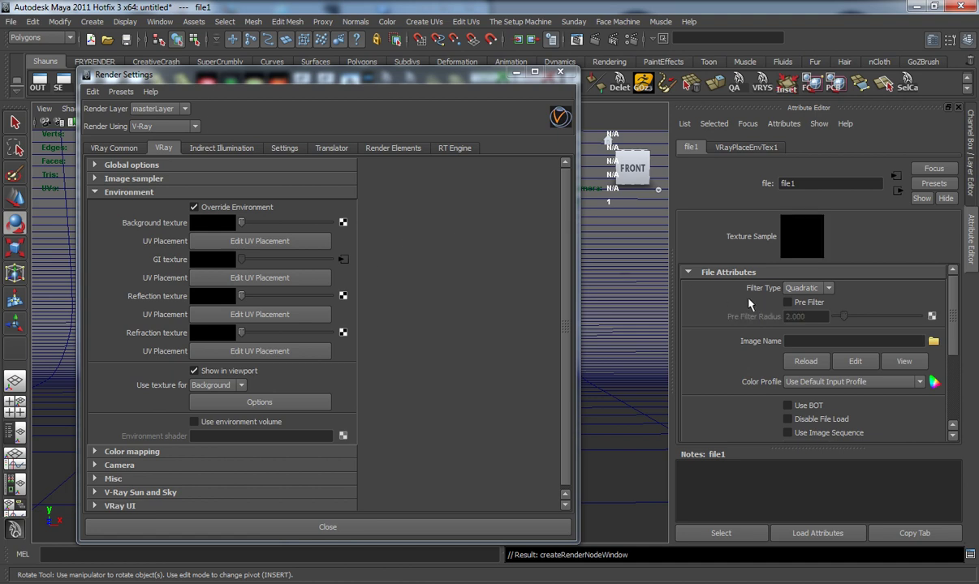
Set the GI file texture's filter type to Off and load Red-DH-StuAtm-1.jpg from sourceimages as its image
left_click(803, 288)
left_click(808, 302)
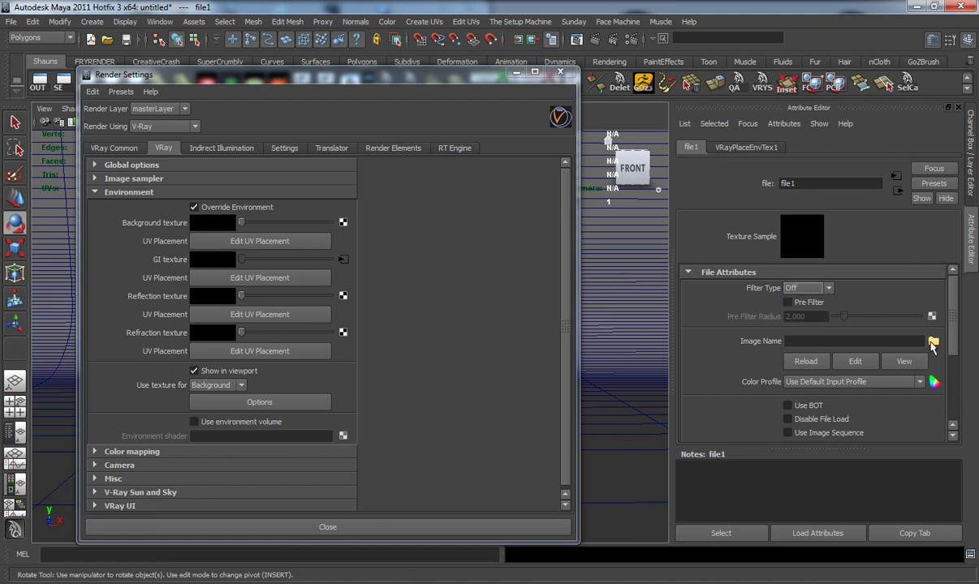
left_click(933, 341)
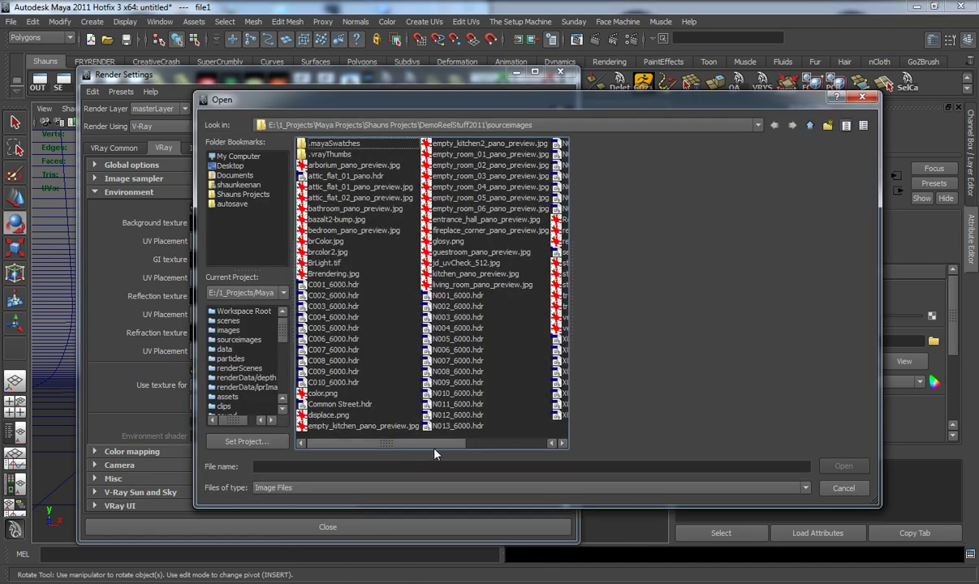
left_click_drag(386, 443, 464, 454)
left_click(458, 230)
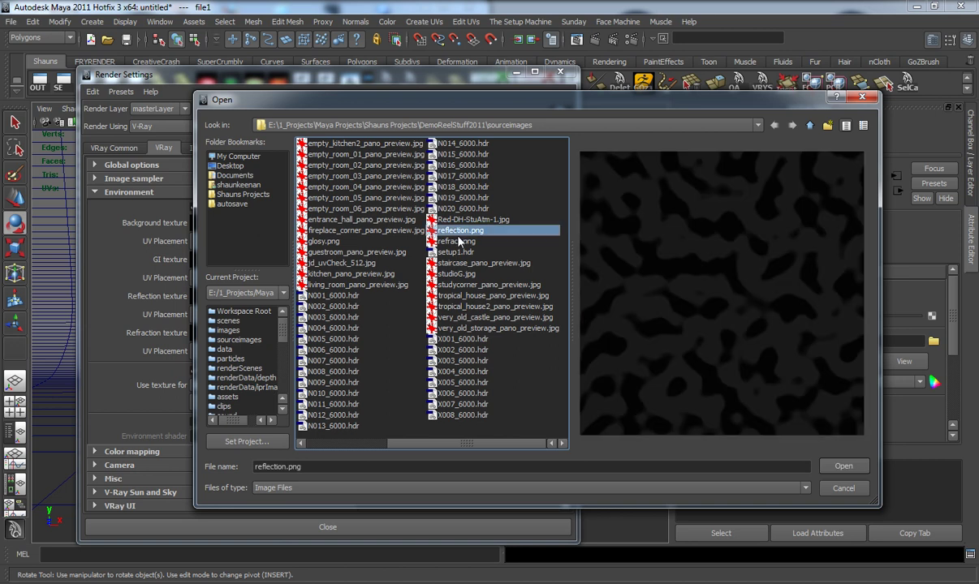
left_click(456, 241)
left_click(460, 262)
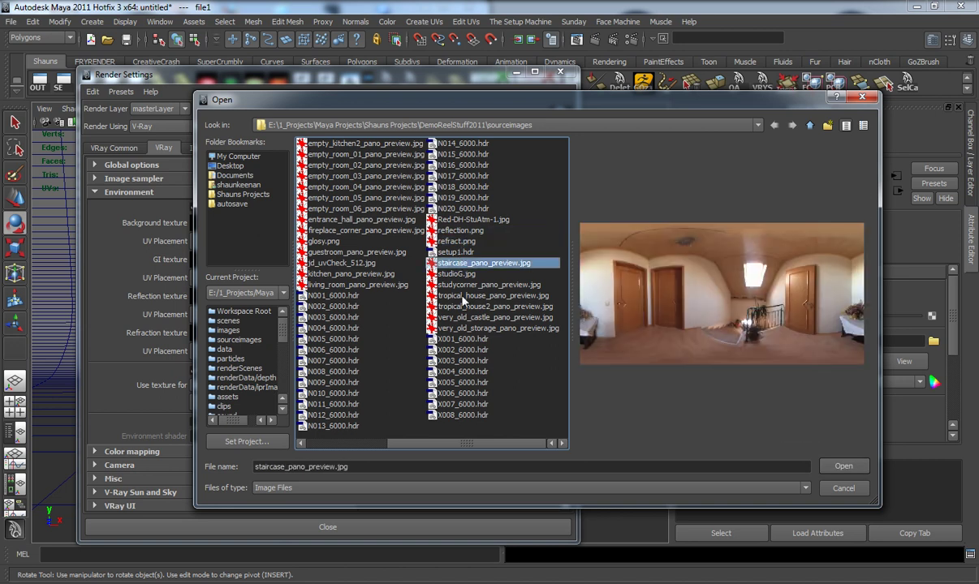
left_click(460, 221)
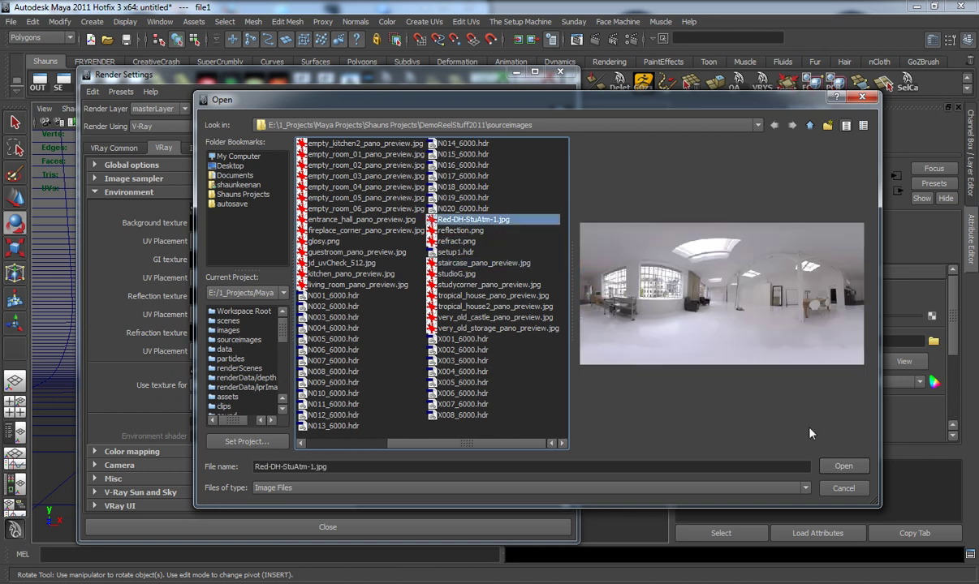
left_click(843, 466)
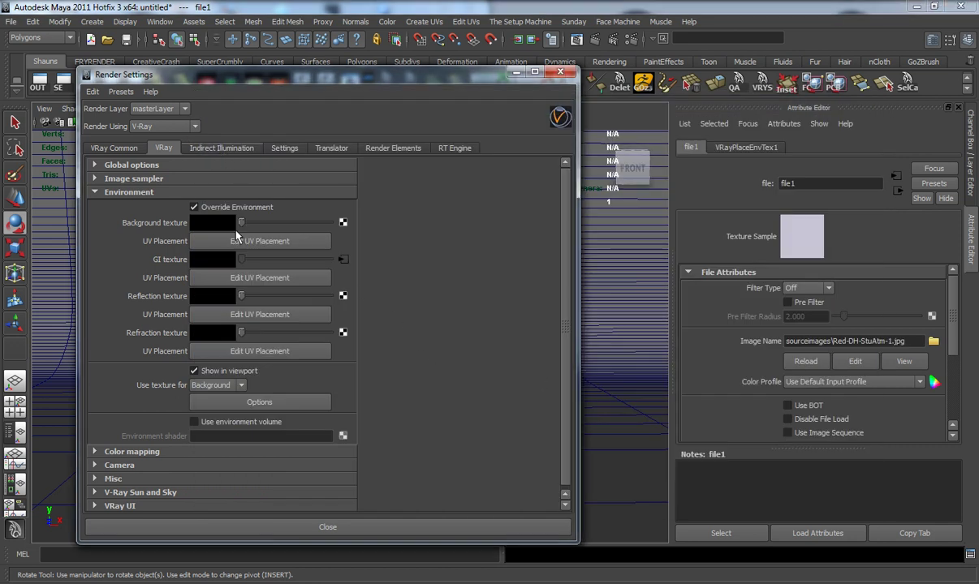
Turn on global illumination in the indirect illumination settings
left_click(222, 149)
left_click(195, 180)
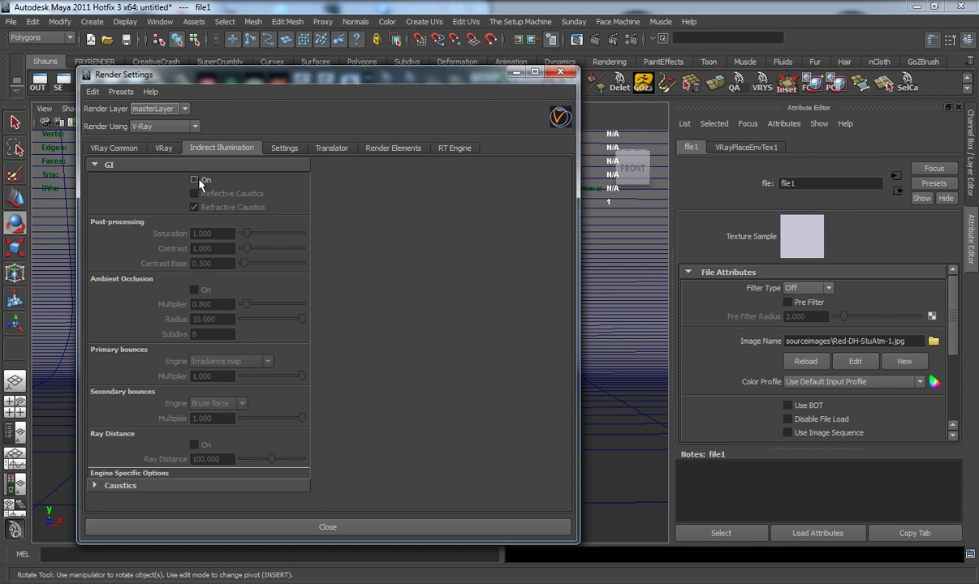
left_click(195, 180)
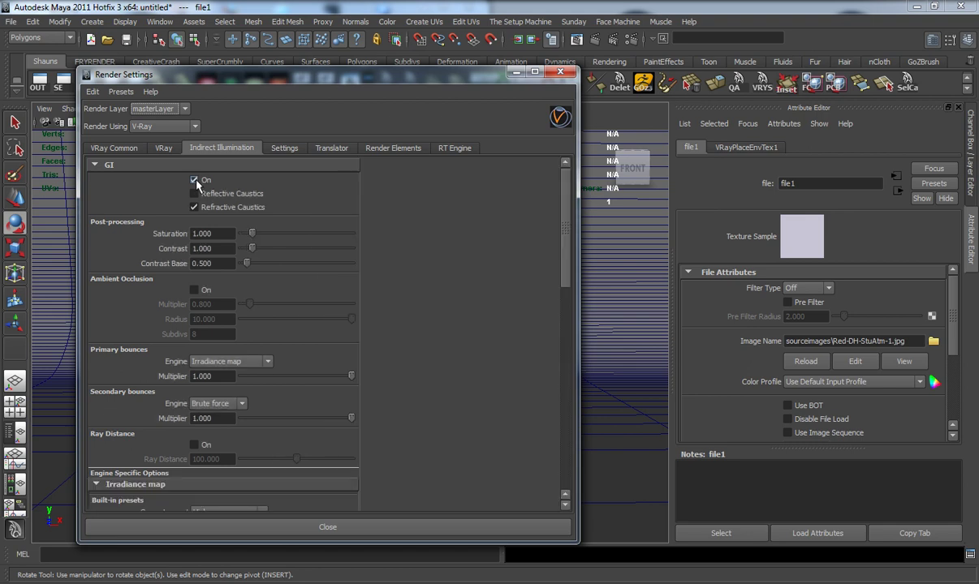
Look through the DMC sampler and system settings and the list of available render elements
left_click(284, 150)
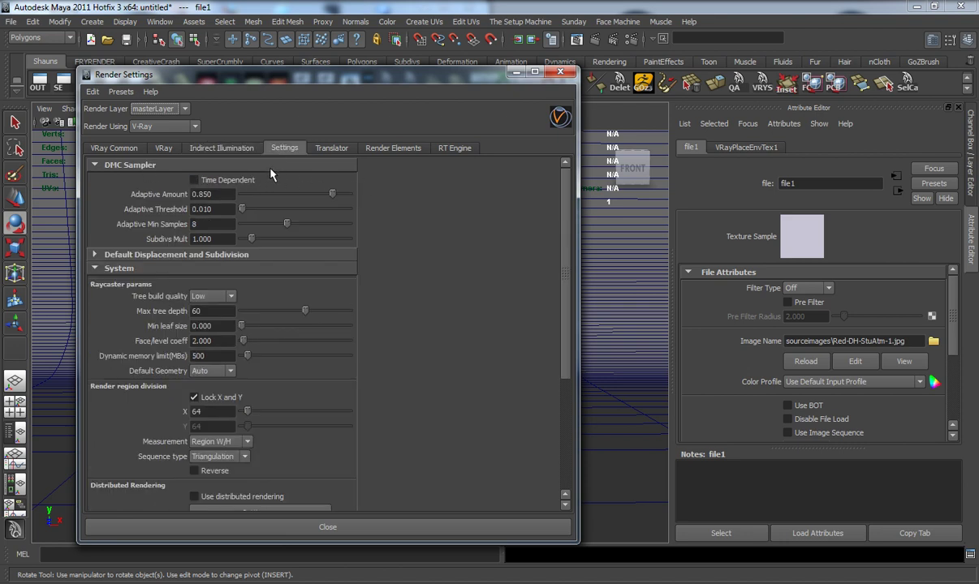
left_click(260, 166)
left_click(225, 193)
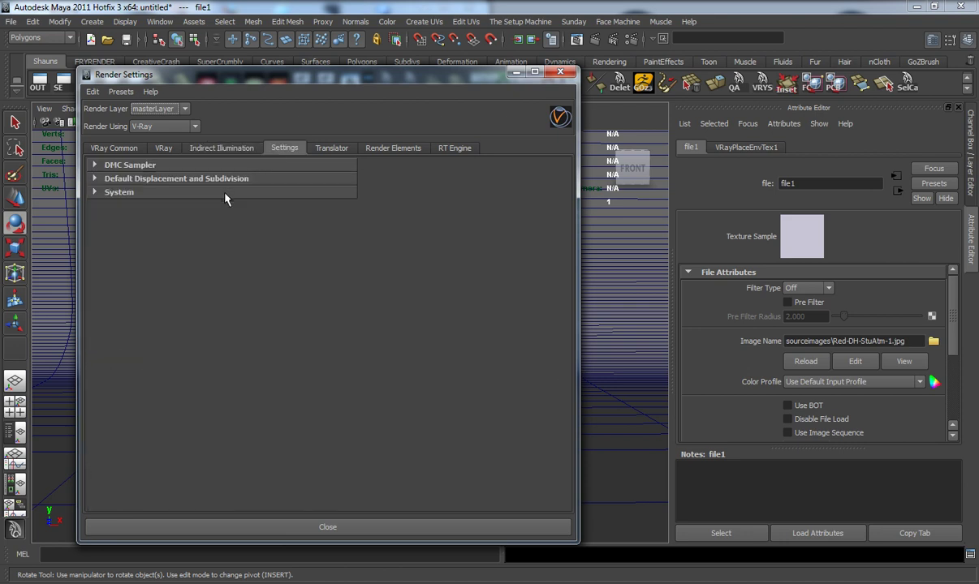
left_click(393, 147)
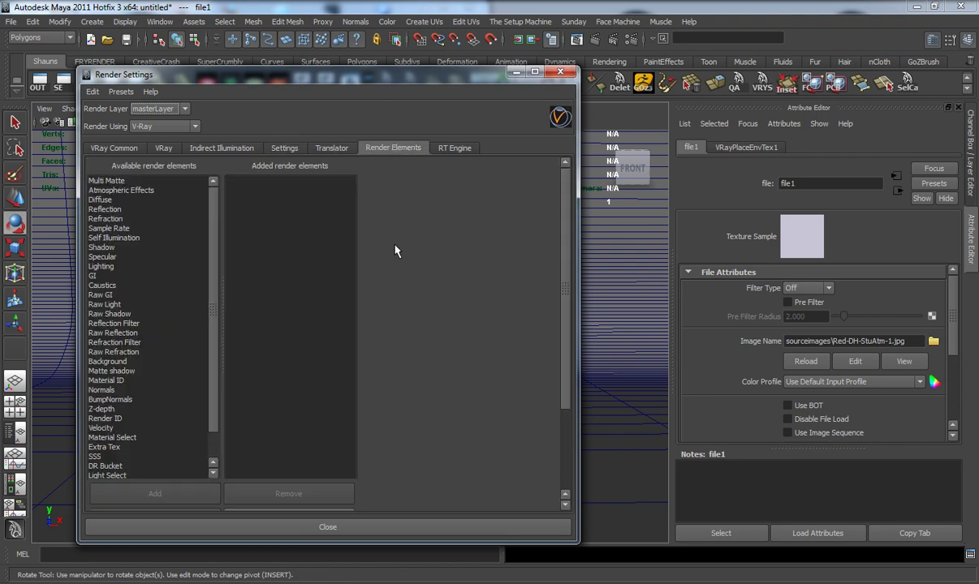
Create a new render layer and name it MasterColorLayer
left_click(958, 108)
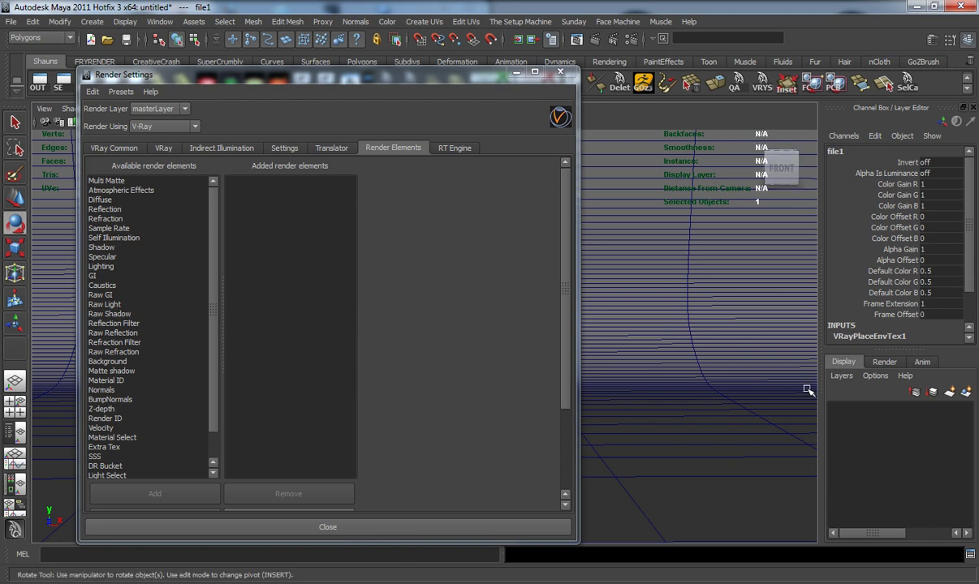
left_click(889, 363)
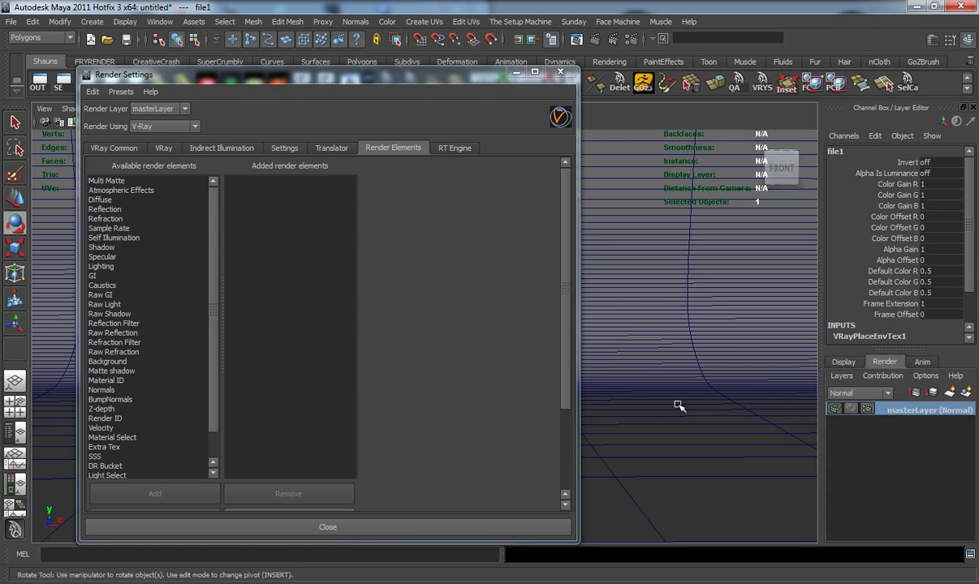
left_click(965, 395)
double_click(851, 404)
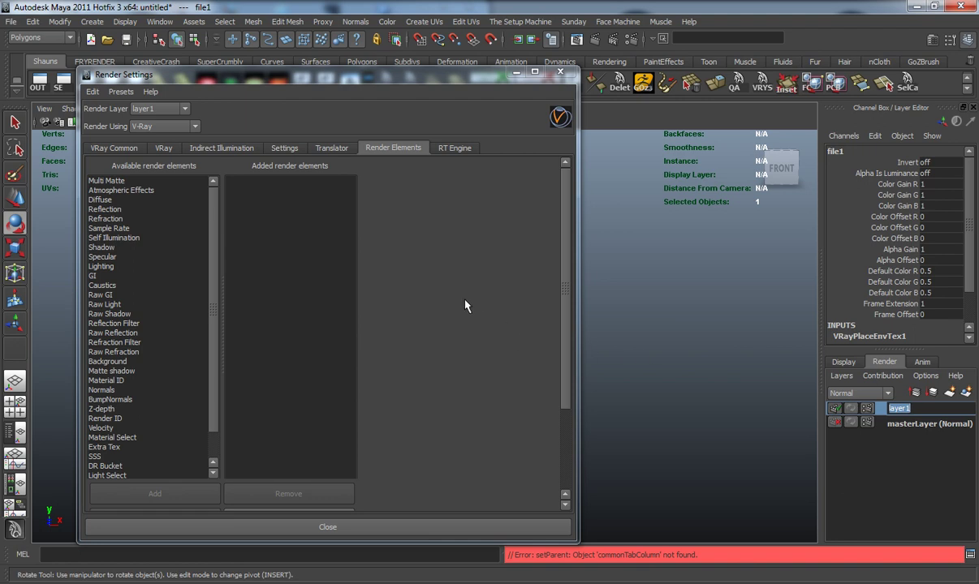
type("MasterColorLayer")
key("Return")
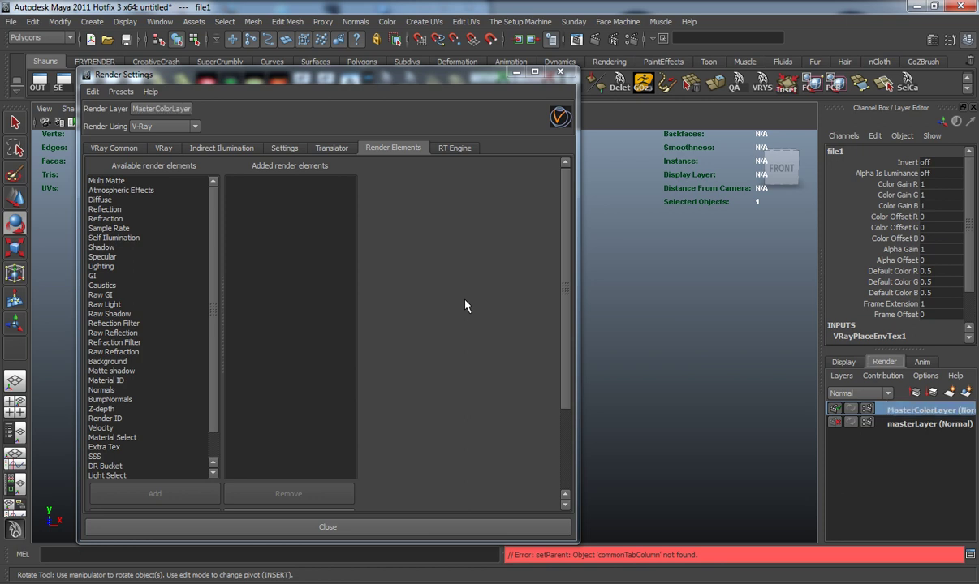
Select the backdrop and all lights in the Outliner, add them to MasterColorLayer, and close the render settings
left_click(38, 81)
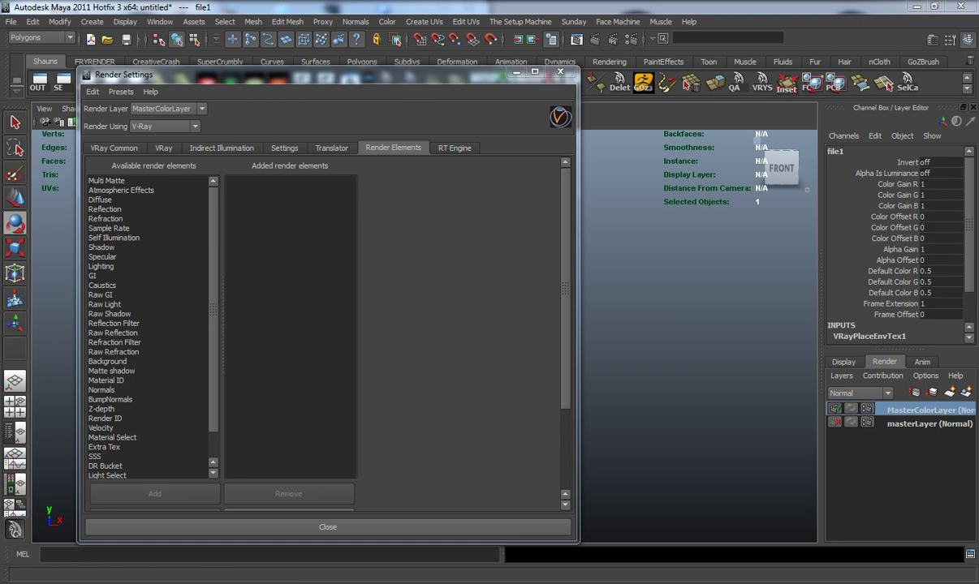
left_click_drag(978, 100, 587, 93)
left_click_drag(536, 212, 520, 294)
left_click_drag(892, 167, 655, 166)
left_click(593, 90)
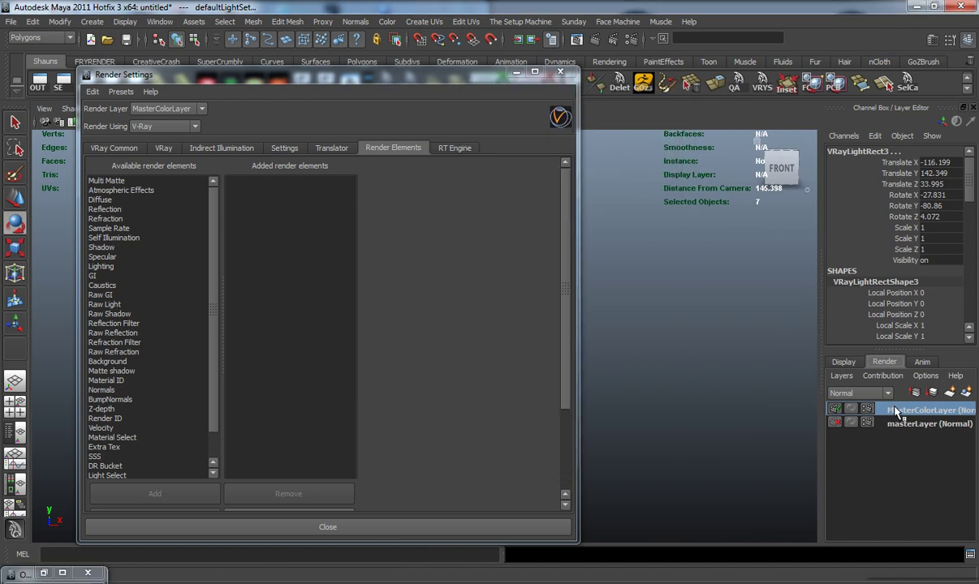
right_click(896, 412)
left_click(914, 429)
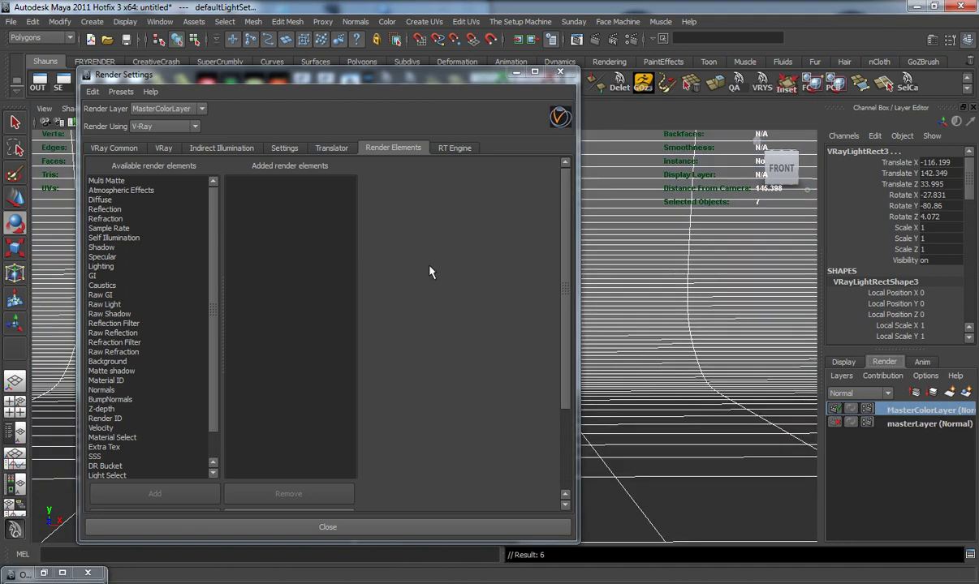
left_click(558, 73)
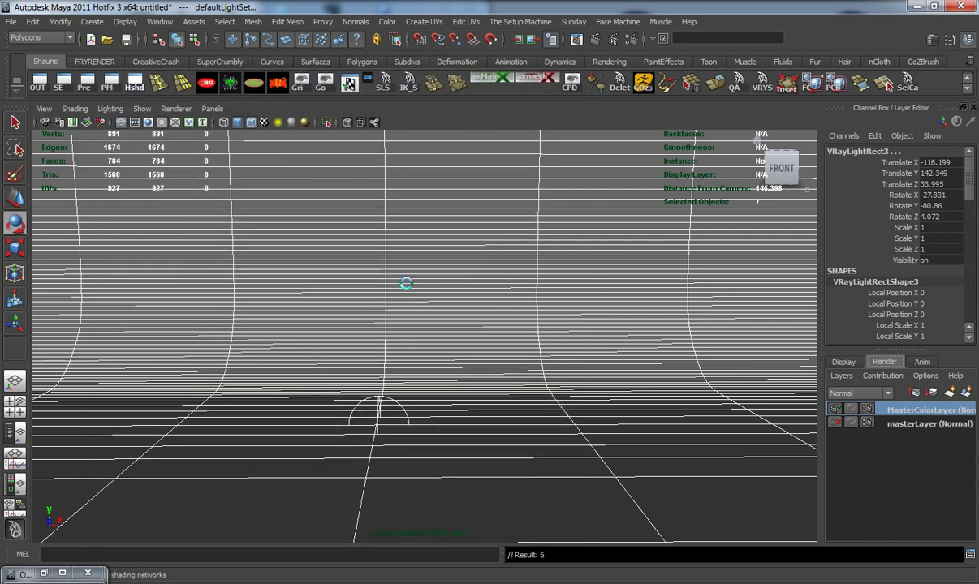
Create a VRay Mtl in the Hypershade and assign it to the curved backdrop mesh
left_click_drag(860, 96, 409, 128)
left_click(335, 333)
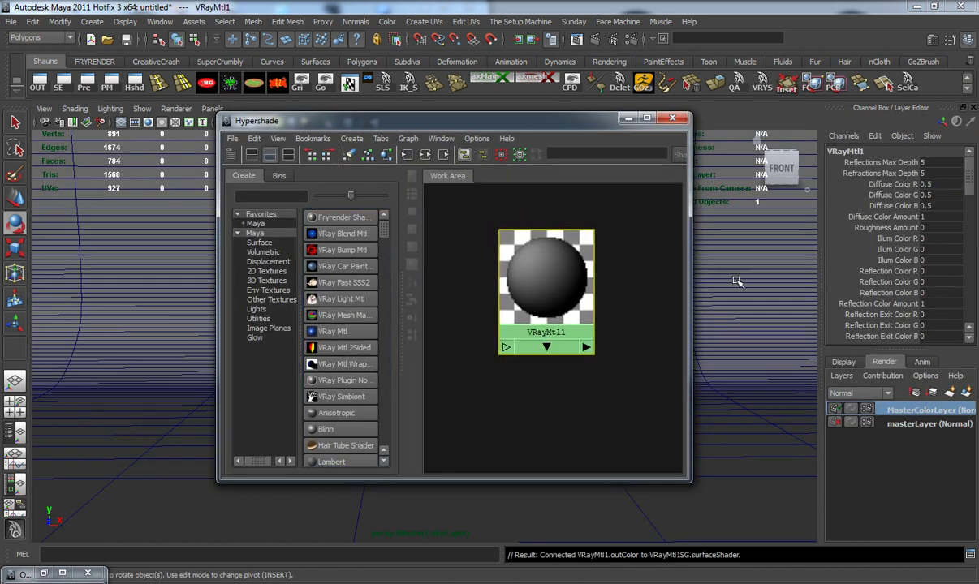
left_click_drag(544, 276, 556, 271)
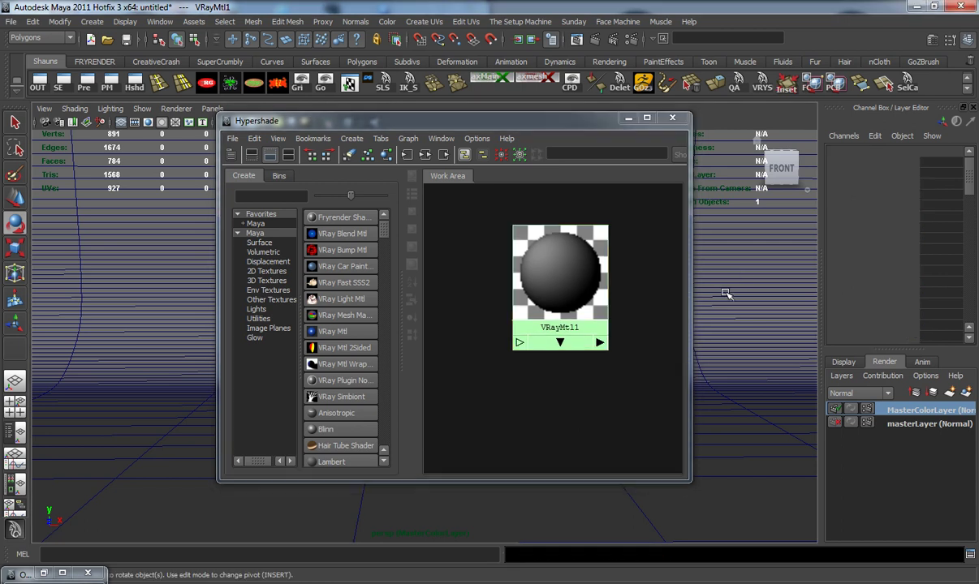
left_click(728, 287)
right_click(563, 277)
right_click_drag(565, 279, 581, 248)
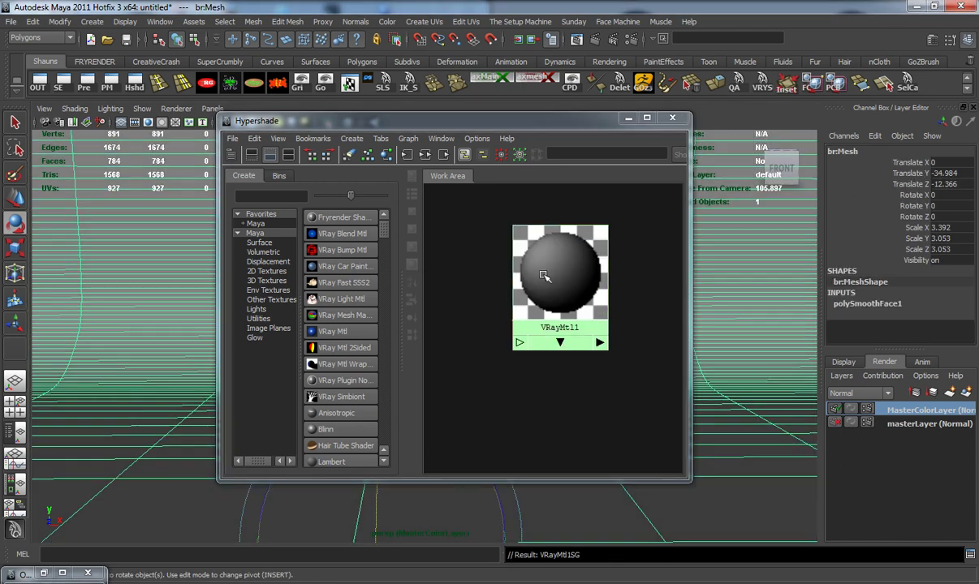
Connect a File texture to the Diffuse Color of the backdrop's V-Ray material
double_click(543, 280)
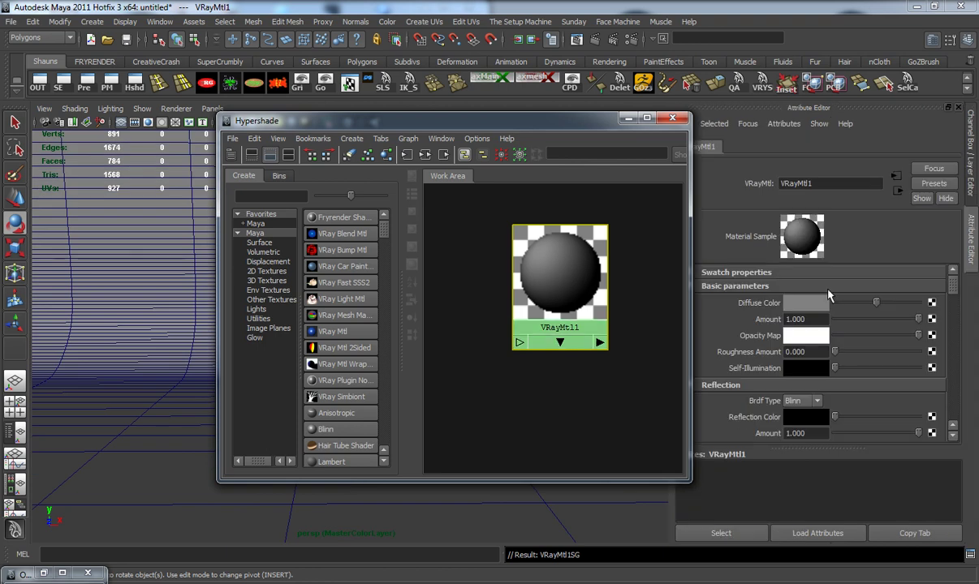
left_click(932, 304)
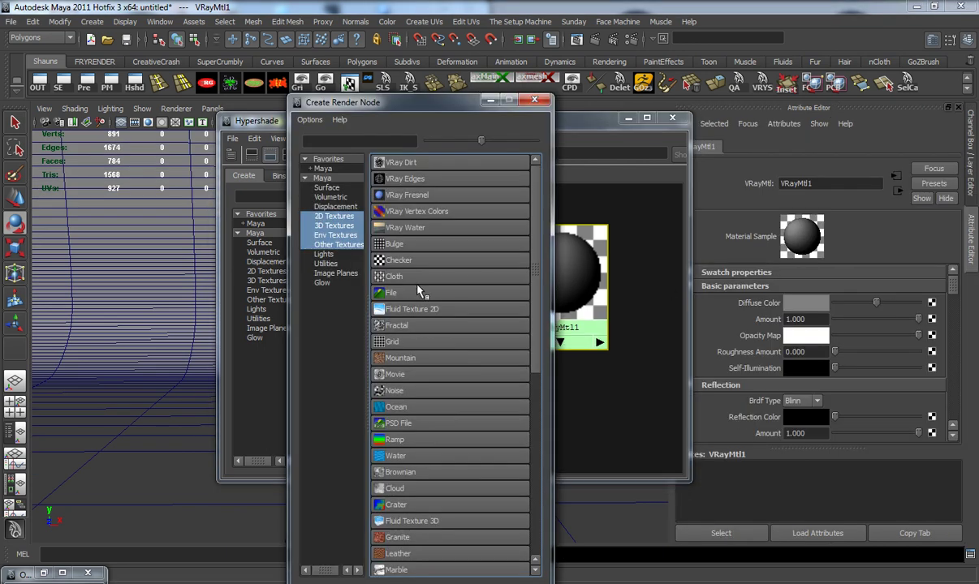
left_click(381, 280)
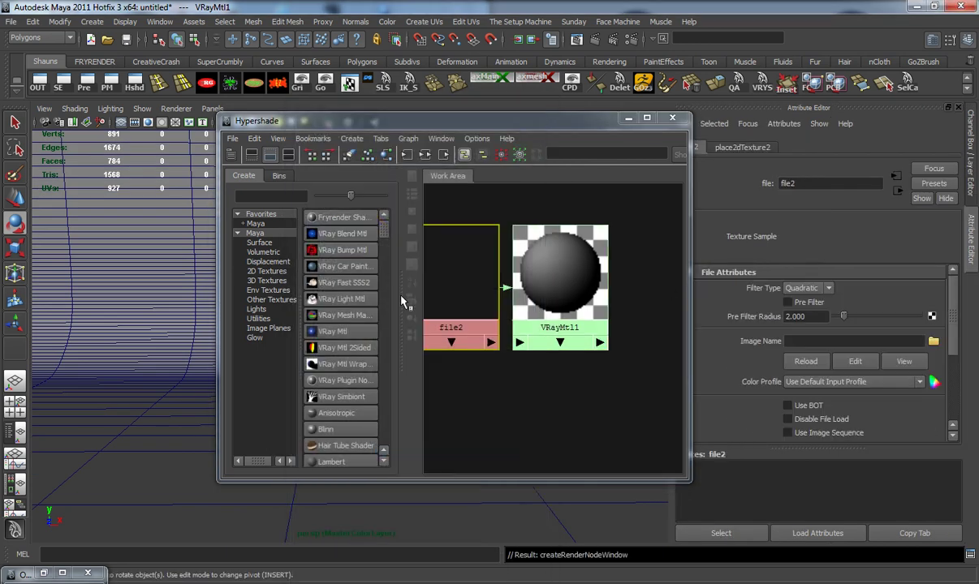
Turn off filtering on the backdrop's File texture, load brColor.jpg as its image, and put away the Hypershade and Attribute Editor
left_click(802, 289)
left_click(792, 301)
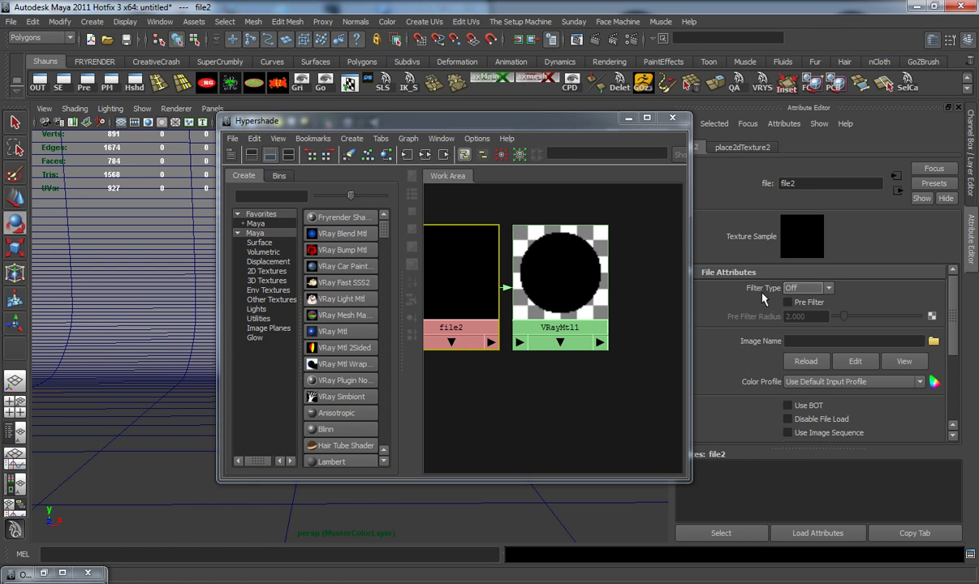
left_click(934, 341)
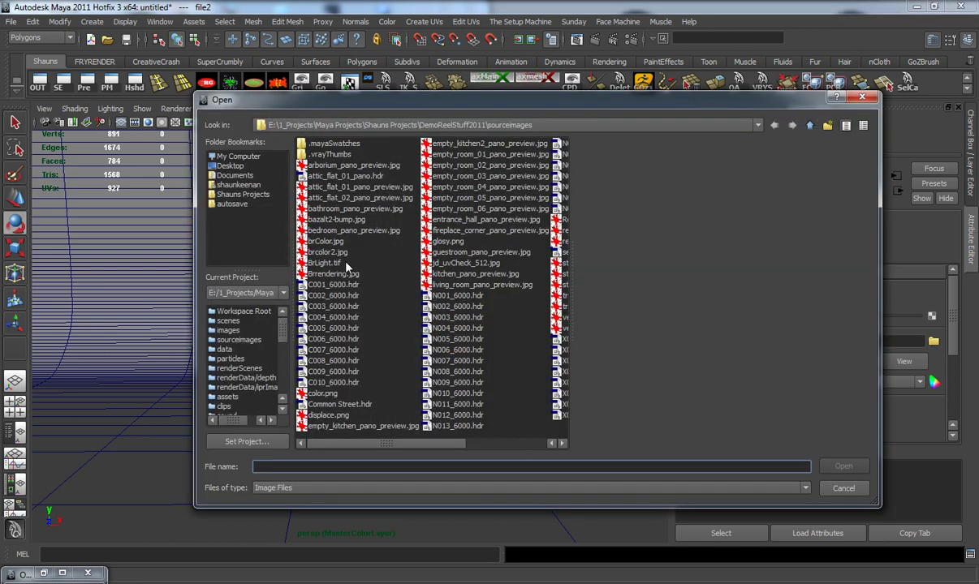
left_click(318, 241)
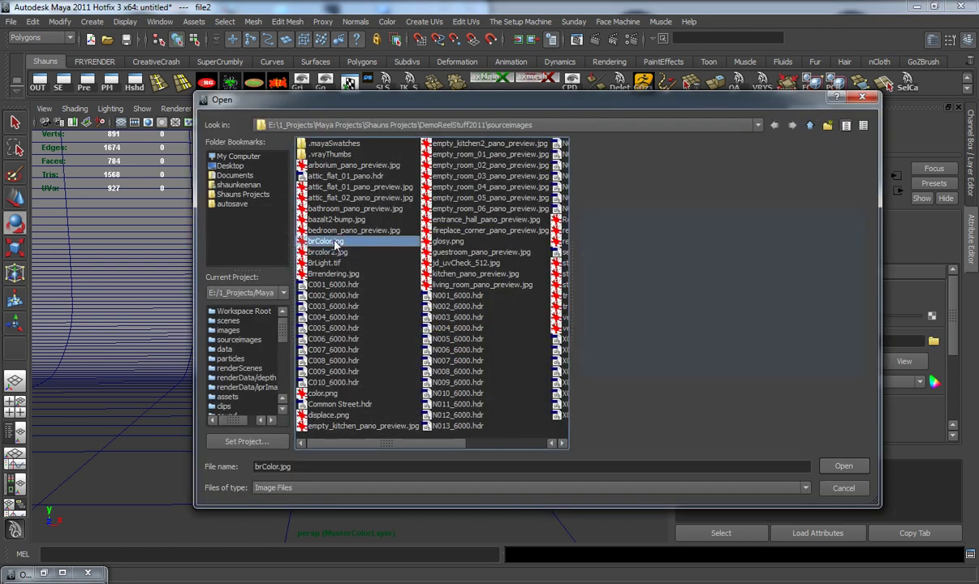
left_click(844, 466)
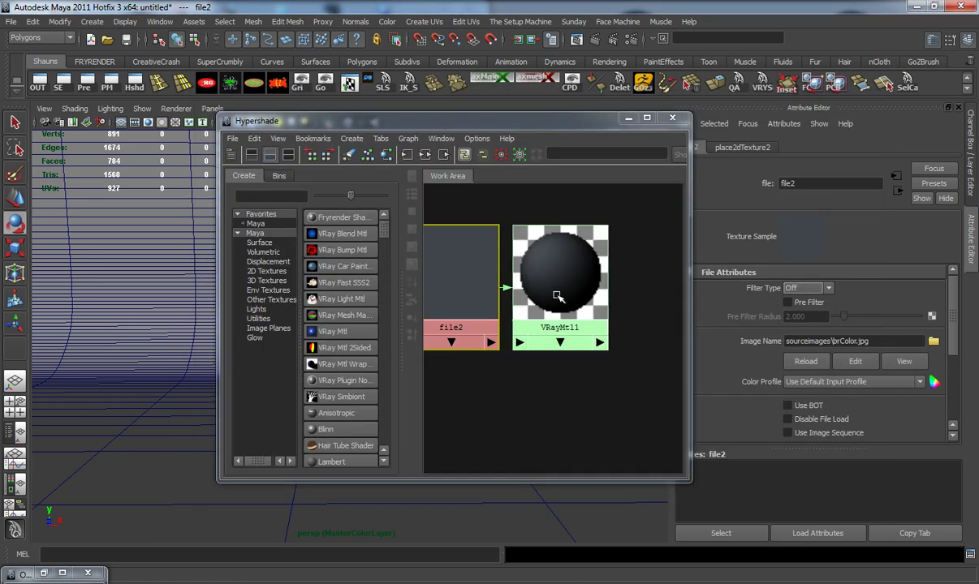
left_click(528, 290)
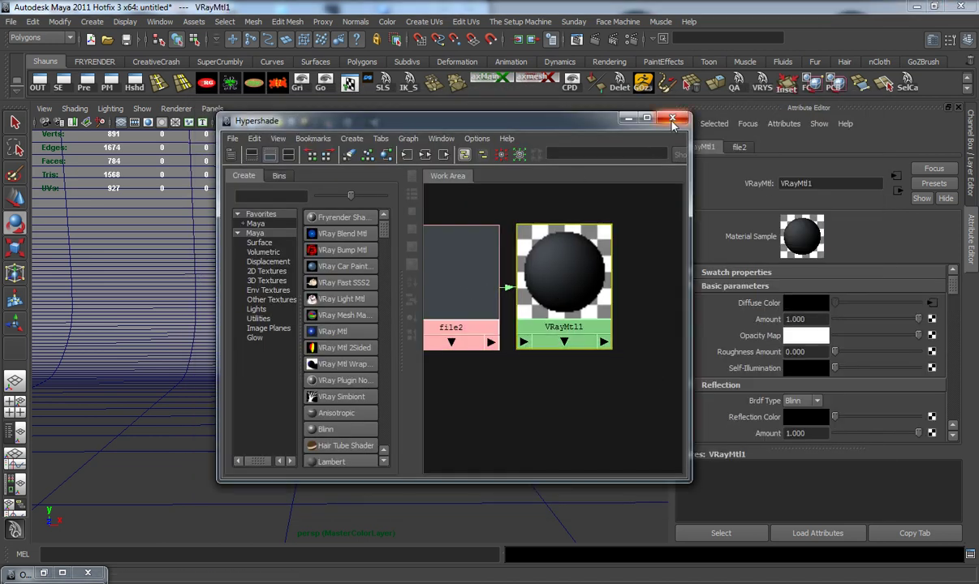
left_click(627, 119)
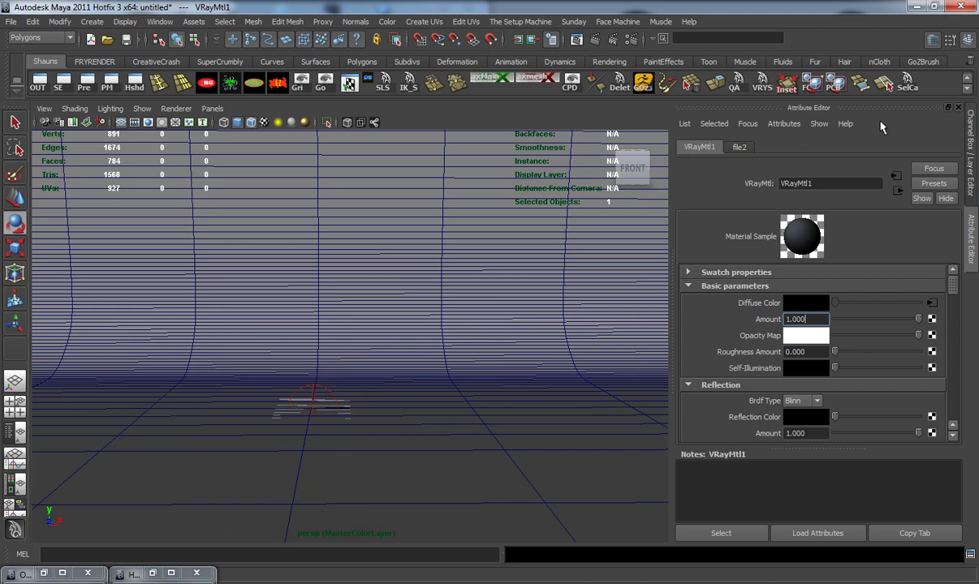
left_click(958, 109)
Set the current Maya project to the IPhone project folder
left_click(11, 21)
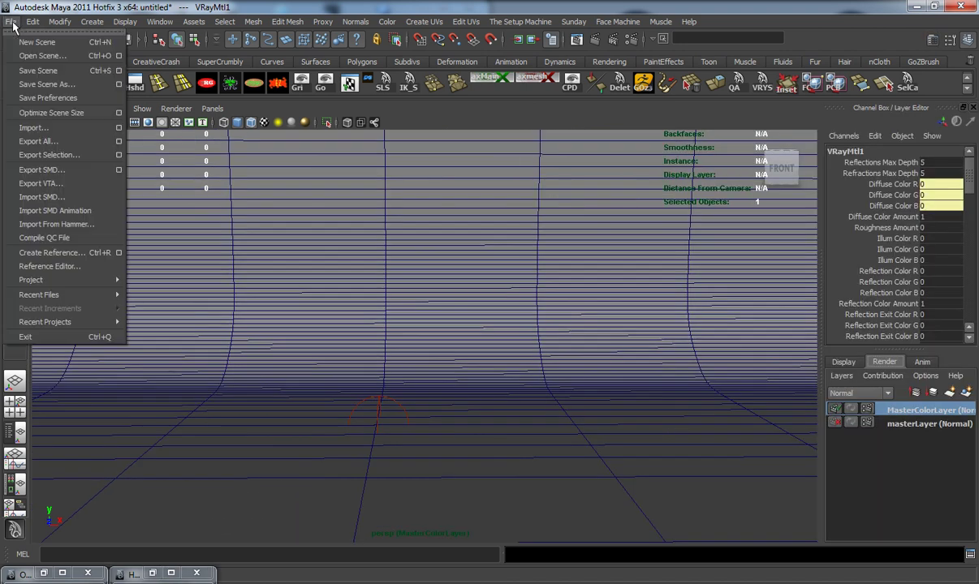
mouse_move(61, 280)
left_click(179, 314)
left_click(320, 231)
left_click(842, 467)
Import IphoneSPKTextureFinal.mb from the IPhone project's scenes folder into the scene
left_click(11, 21)
left_click(36, 125)
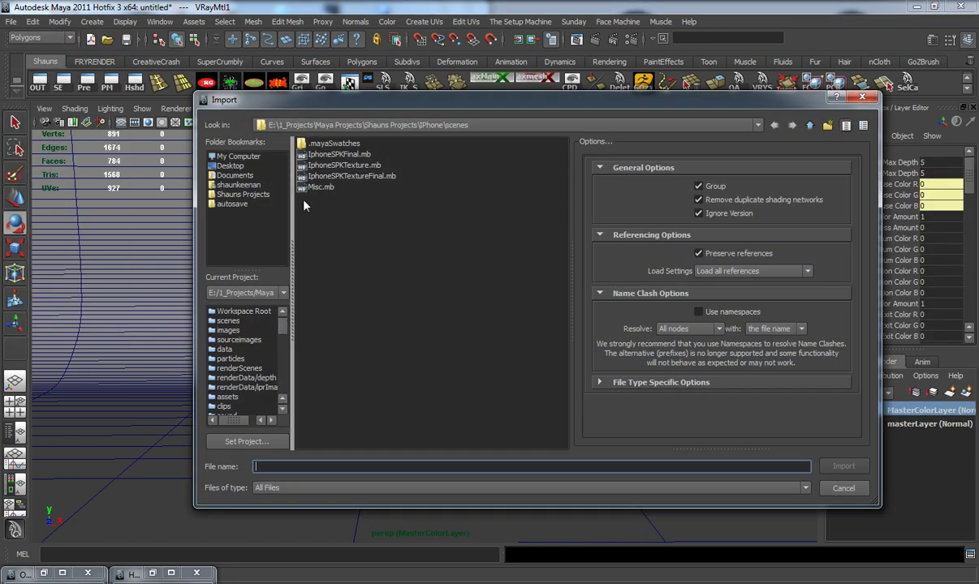
double_click(351, 177)
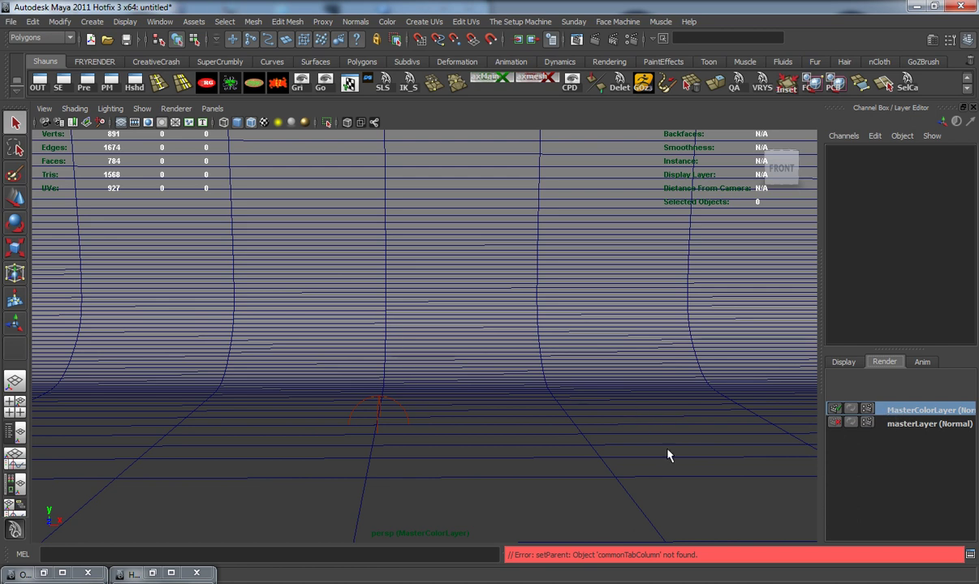
Select the imported phone's group1 in the Outliner and add it to the MasterColorLayer render layer
left_click(44, 573)
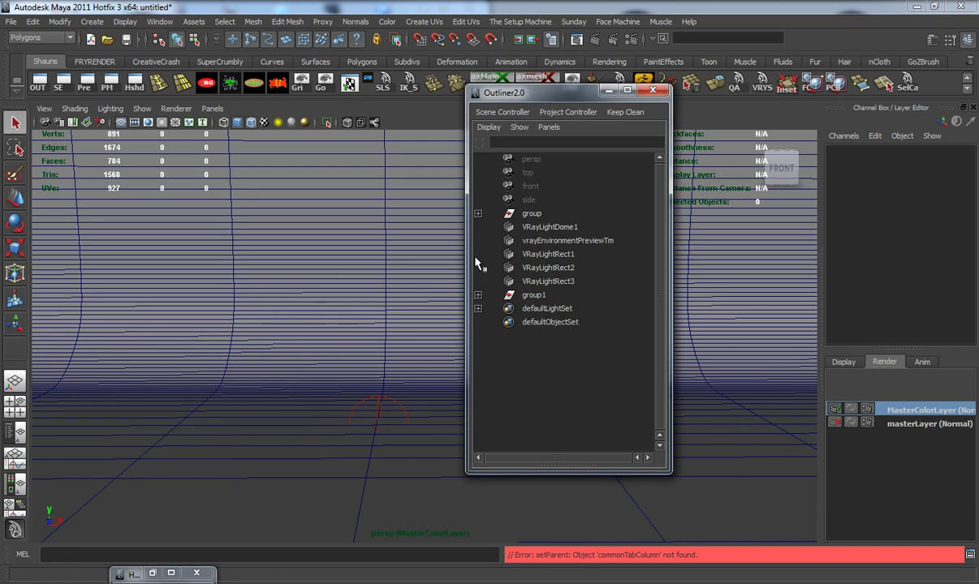
left_click(533, 294)
left_click(609, 90)
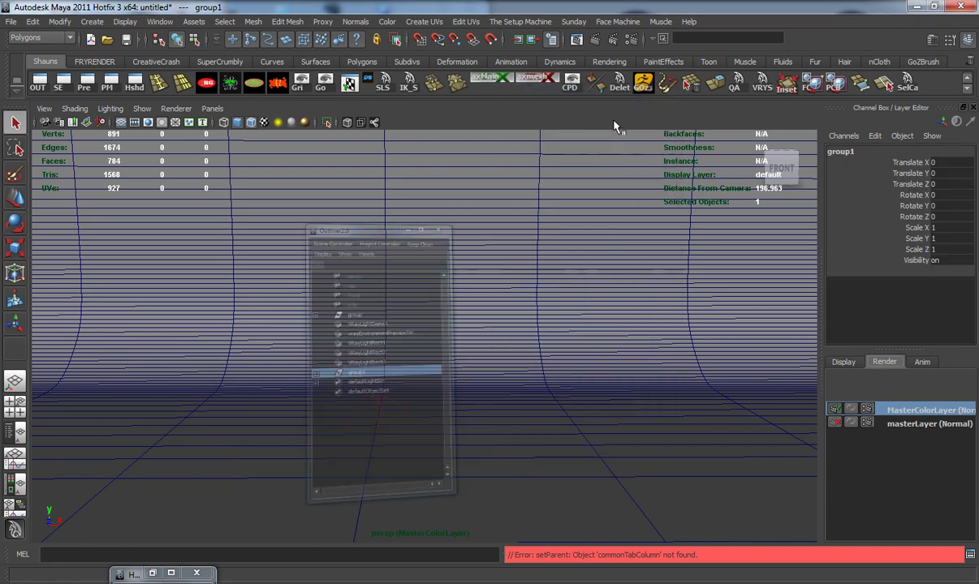
right_click(887, 411)
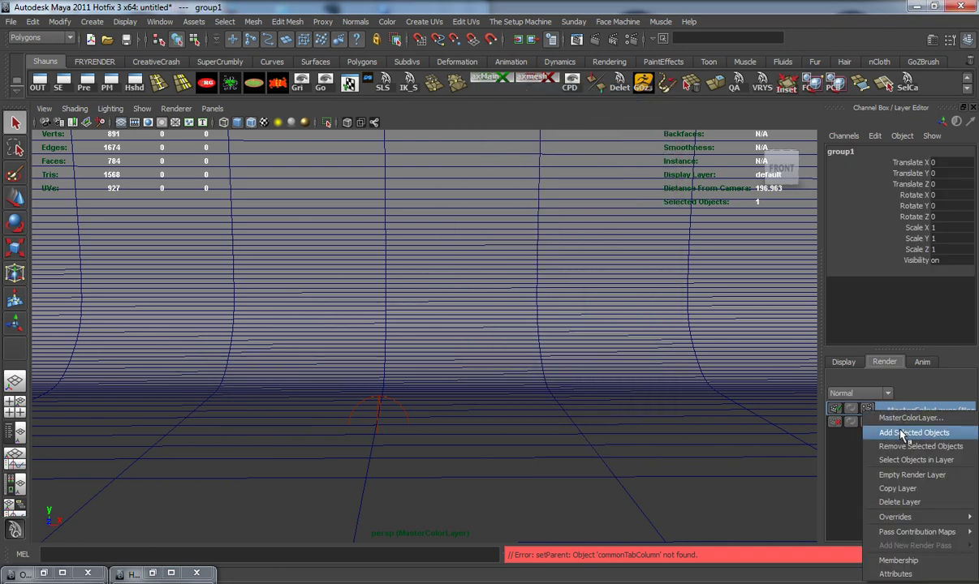
left_click(896, 432)
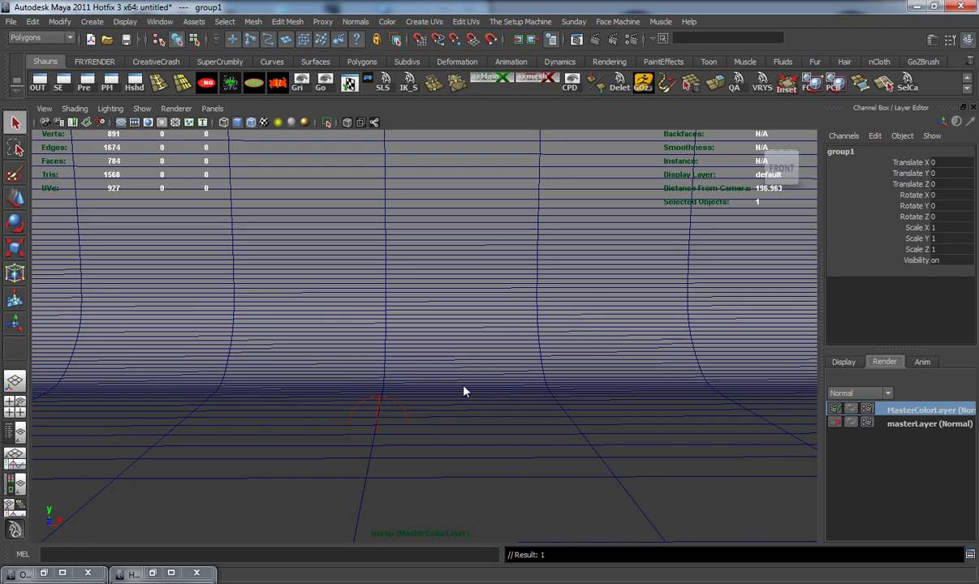
Scale the phone group uniformly to about 2.355 and raise it to about 19.536 in Translate Y so it stands on the floor
key("w")
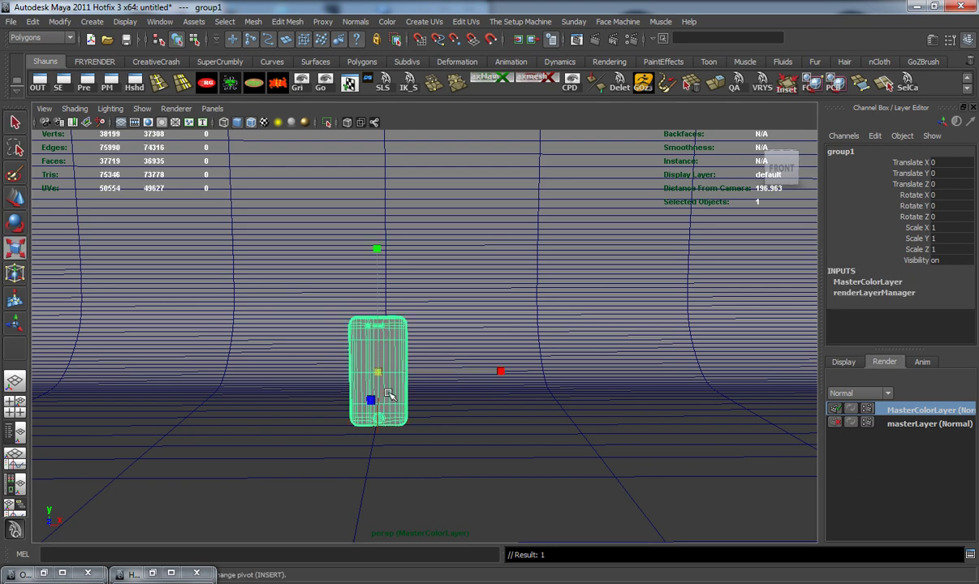
left_click_drag(379, 371, 485, 377)
key("w")
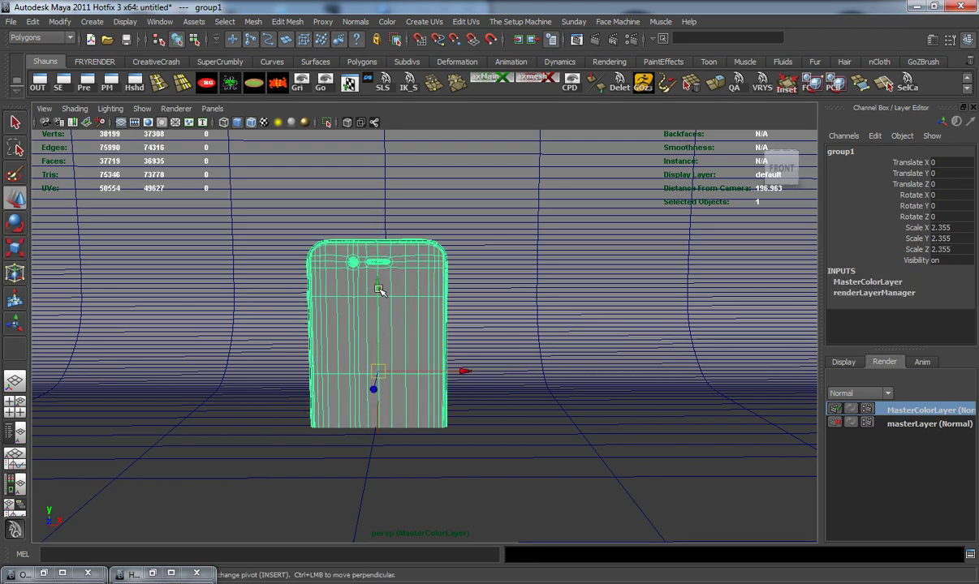
left_click_drag(376, 277, 367, 208)
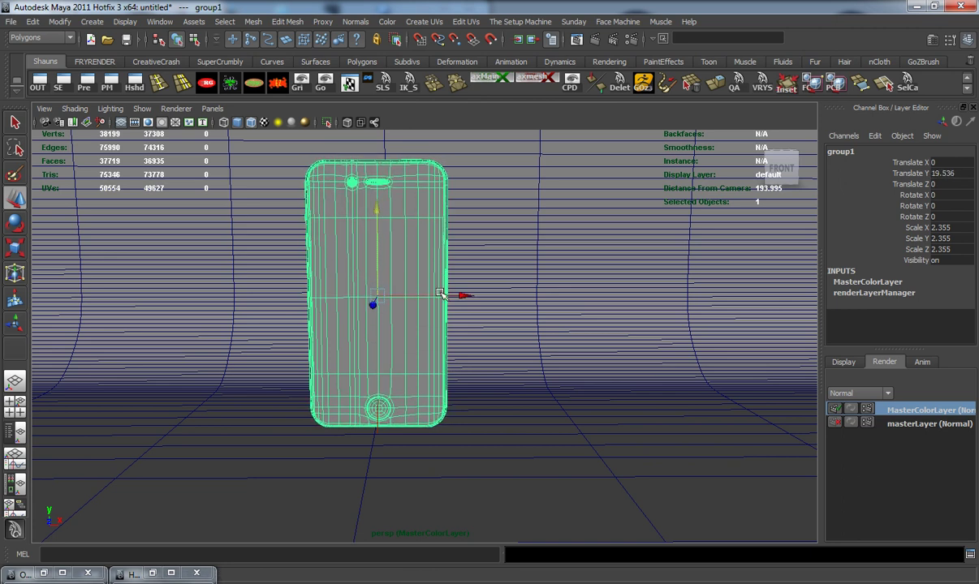
Create a new camera, look through it, and frame the phone in front of the backdrop
left_click(609, 62)
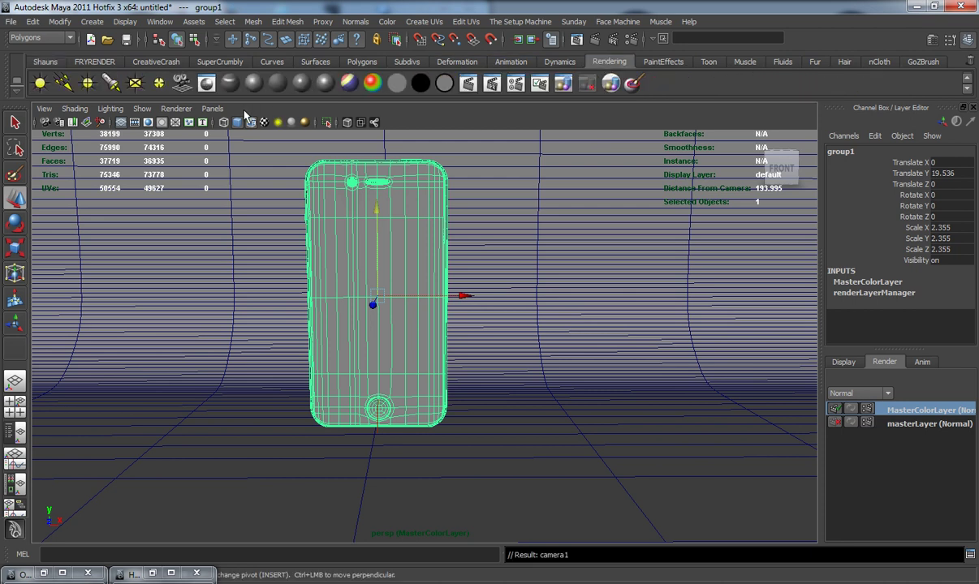
left_click(180, 82)
left_click(211, 109)
left_click(339, 124)
scroll(361, 201, "down", 8)
middle_click_drag(360, 197, 346, 378, "alt")
scroll(357, 349, "down", 5)
scroll(355, 344, "up", 3)
scroll(354, 343, "up", 3)
middle_click_drag(354, 344, 351, 314, "alt")
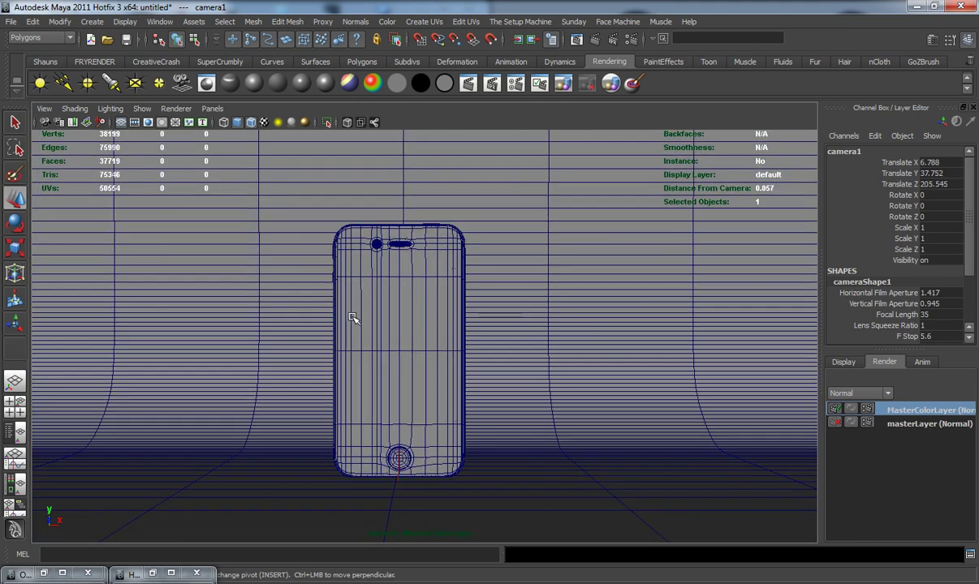
Turn on the Resolution Gate for the new camera and reframe the shot closer on the phone
left_click(43, 110)
mouse_move(81, 256)
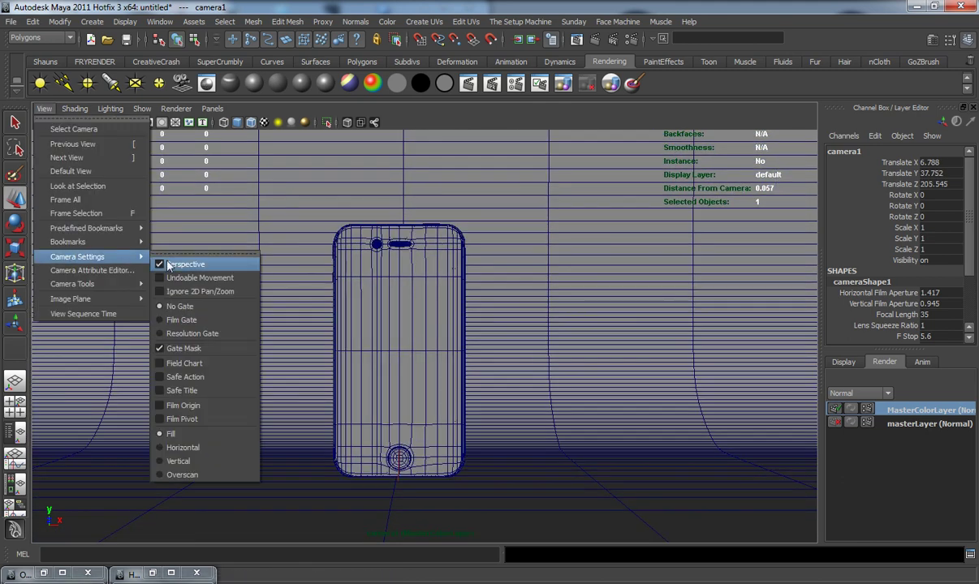
left_click(211, 332)
middle_click_drag(254, 321, 253, 312, "alt")
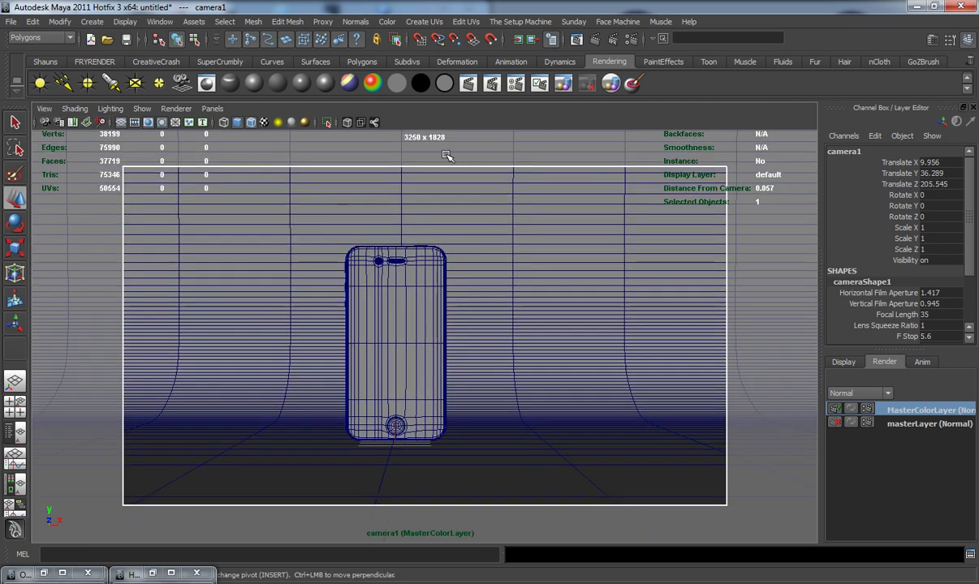
right_click_drag(452, 234, 539, 237, "alt")
Move the whole IphoneMain group sideways to about -9.901 in Translate X, toward the left of the camera frame
left_click(443, 274)
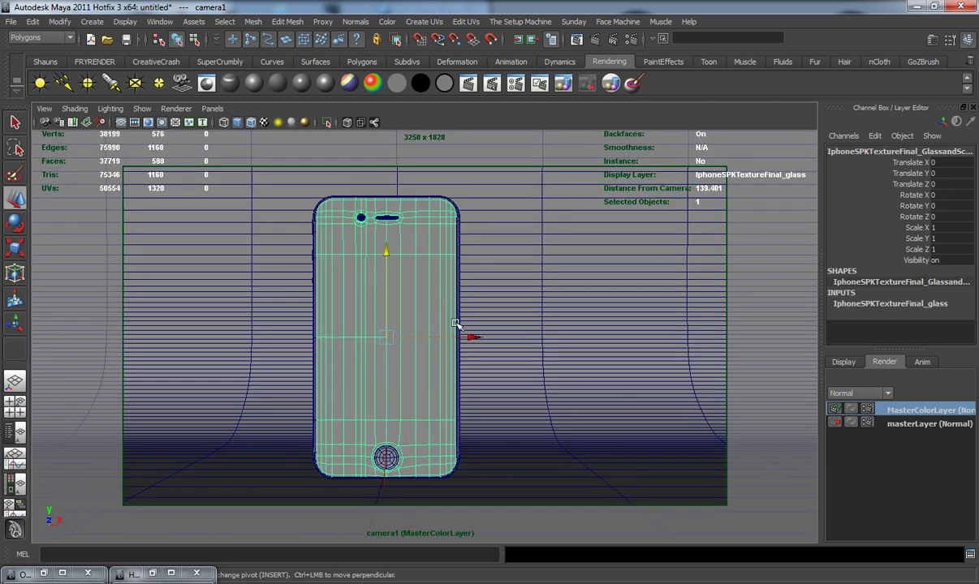
left_click_drag(473, 342, 374, 334)
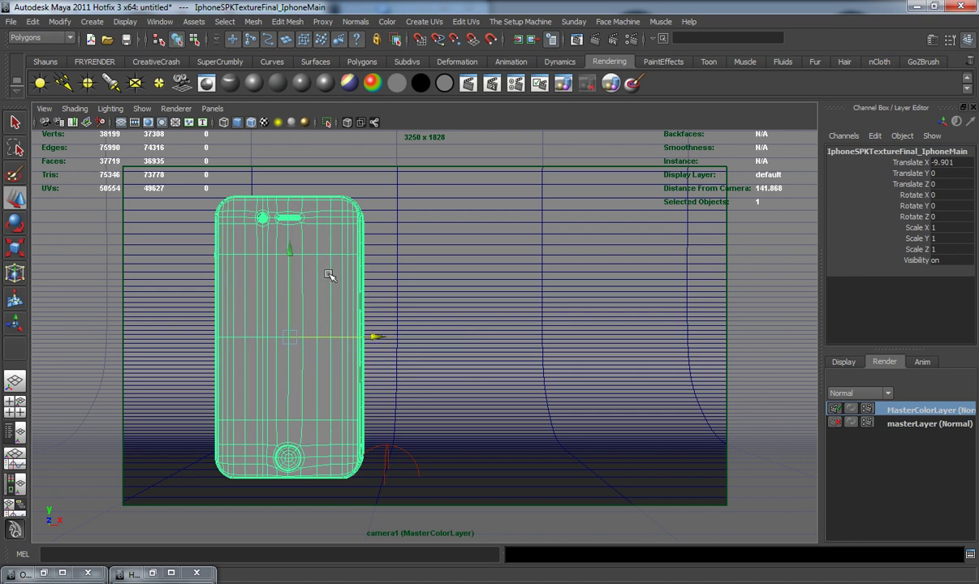
left_click(45, 61)
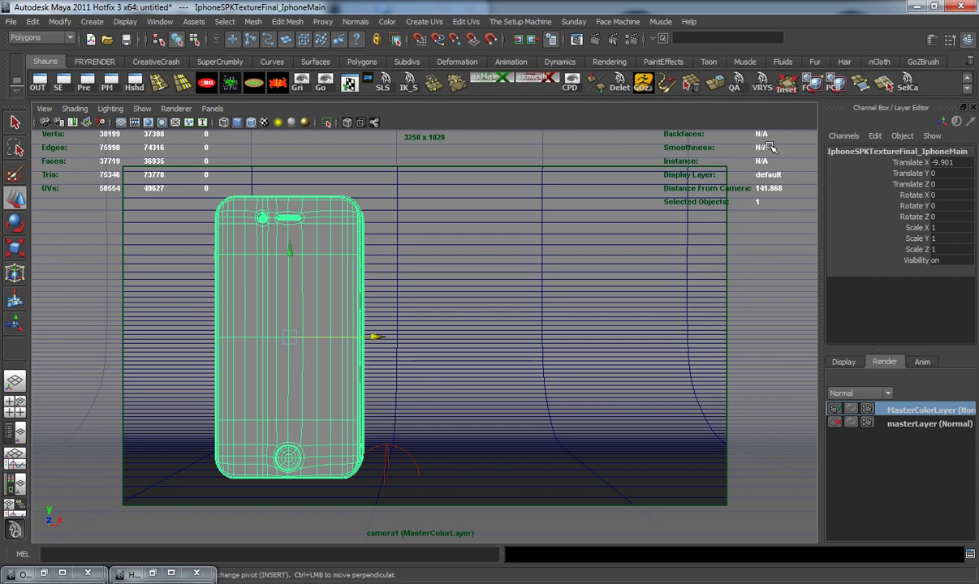
Examine the V-Ray attributes available for the phone glass's transform and shape nodes, including Subdivision
key("ctrl+a")
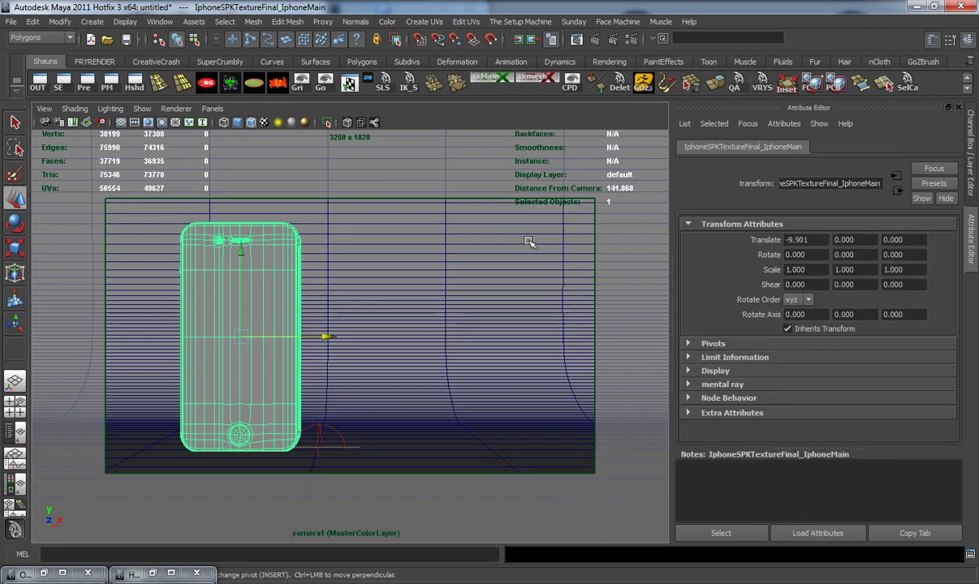
left_click(201, 298)
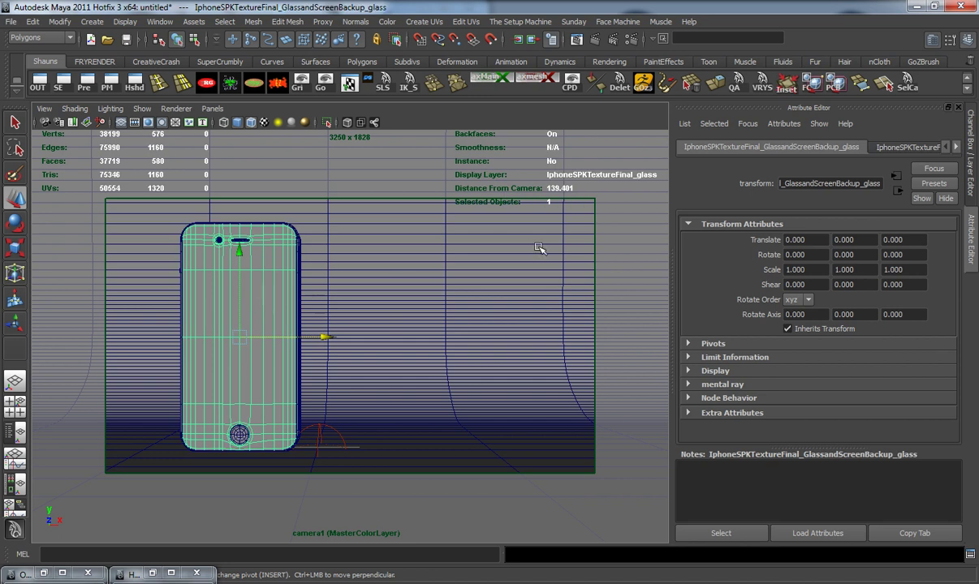
left_click(784, 123)
mouse_move(791, 181)
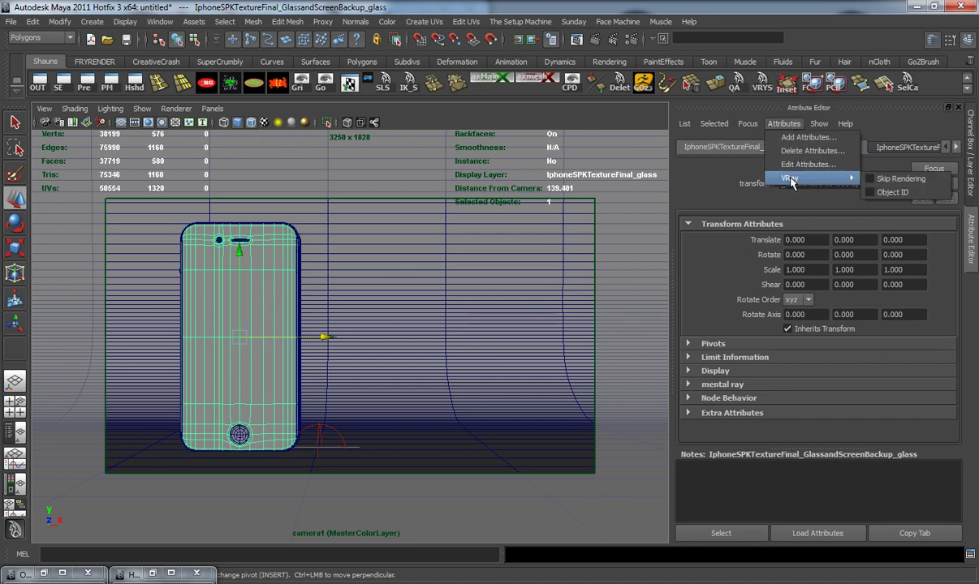
left_click(717, 172)
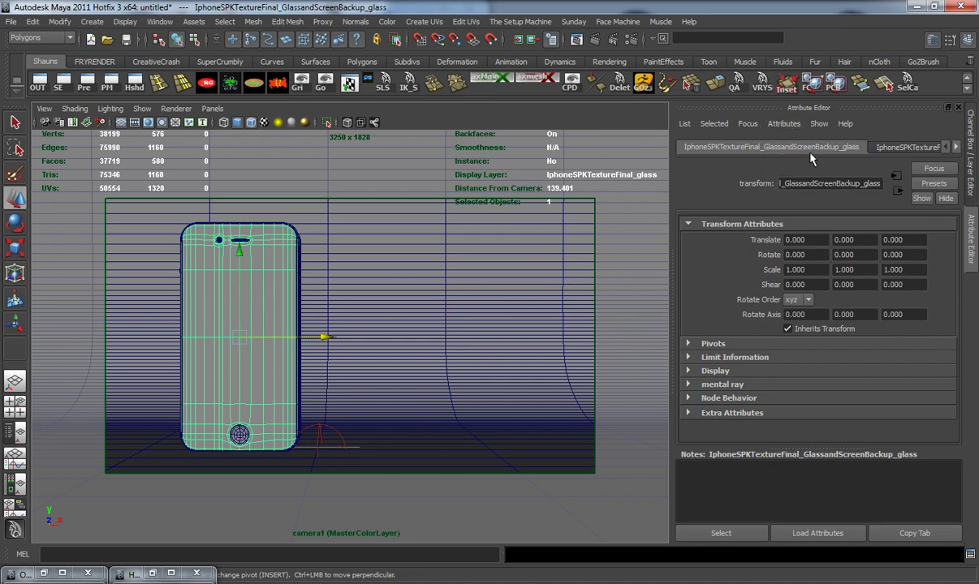
left_click(892, 148)
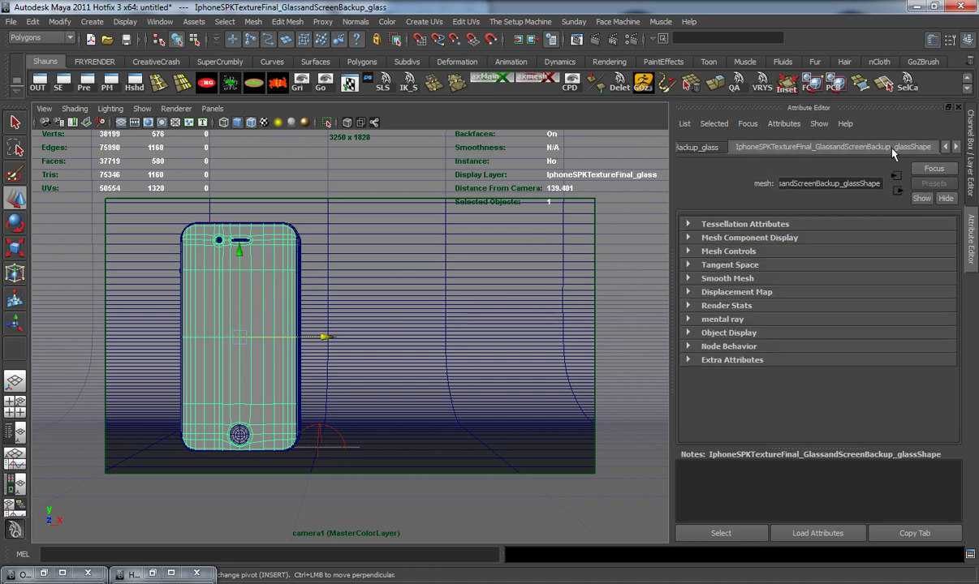
left_click(784, 123)
mouse_move(799, 178)
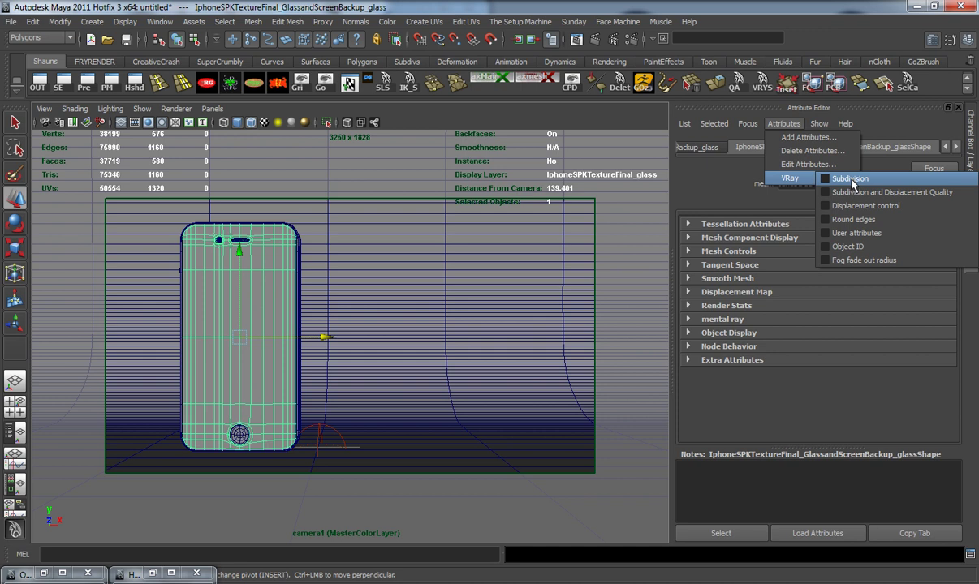
left_click(708, 199)
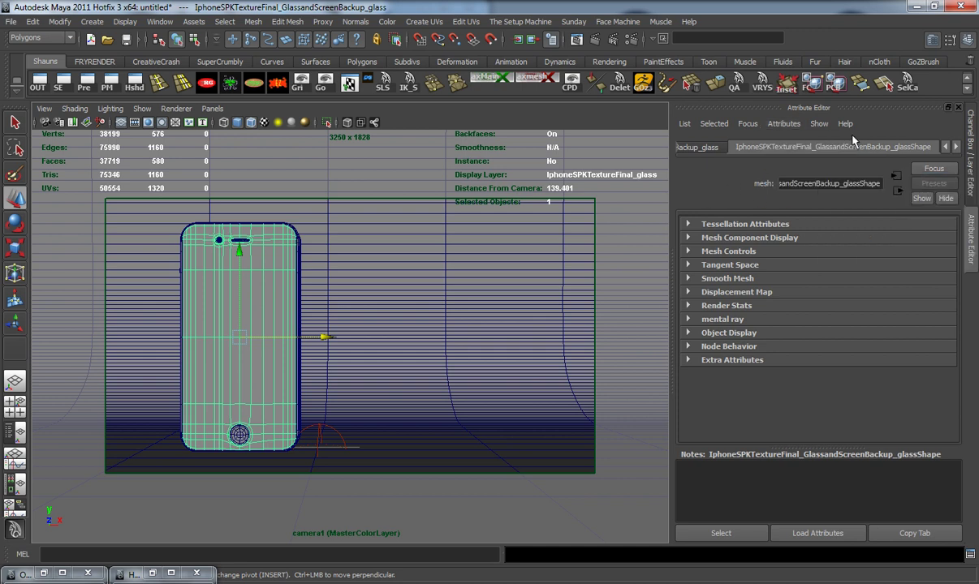
left_click(958, 108)
Convert the whole phone model's smooth mesh preview to polygons, turn off wireframe on shaded, and select the backdrop mesh
left_click(323, 266)
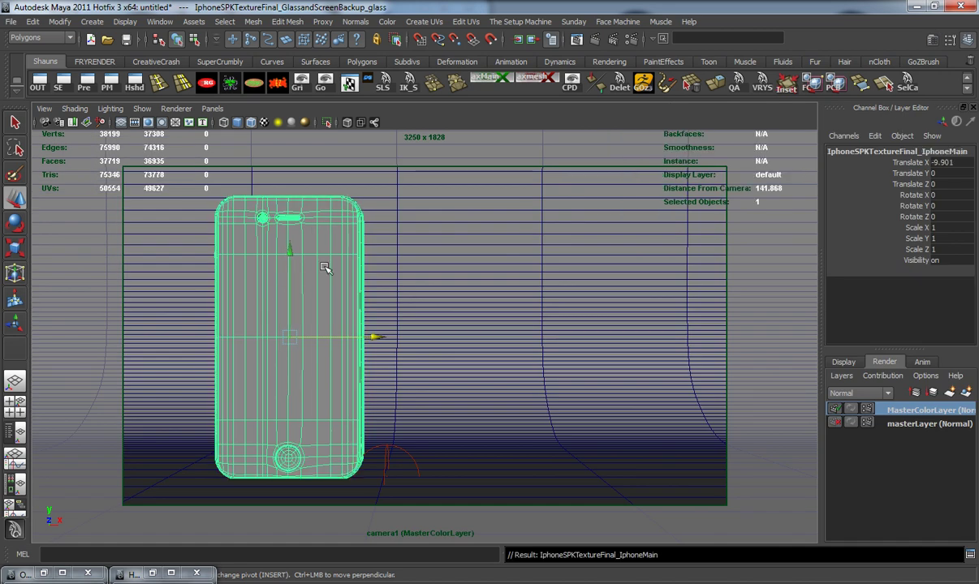
left_click(59, 21)
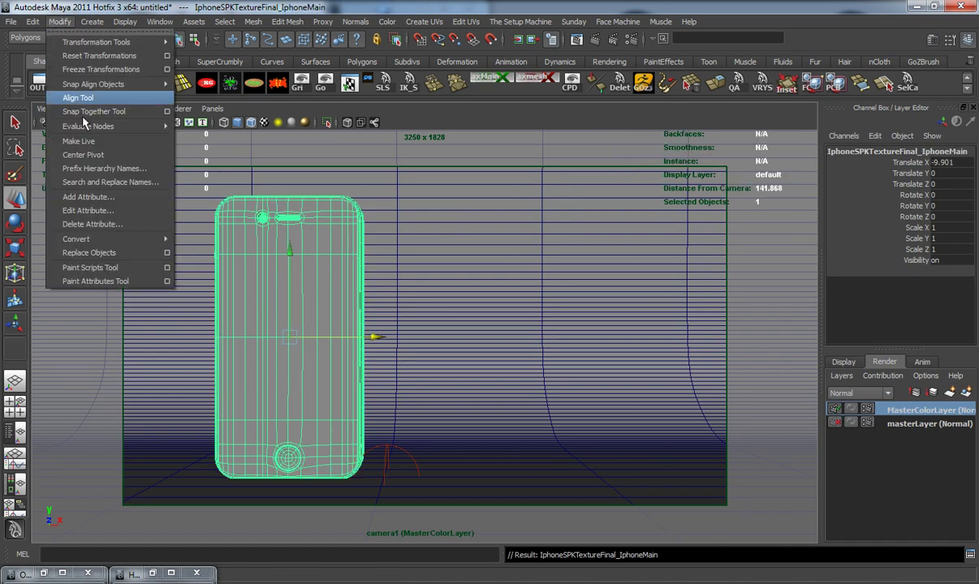
mouse_move(94, 243)
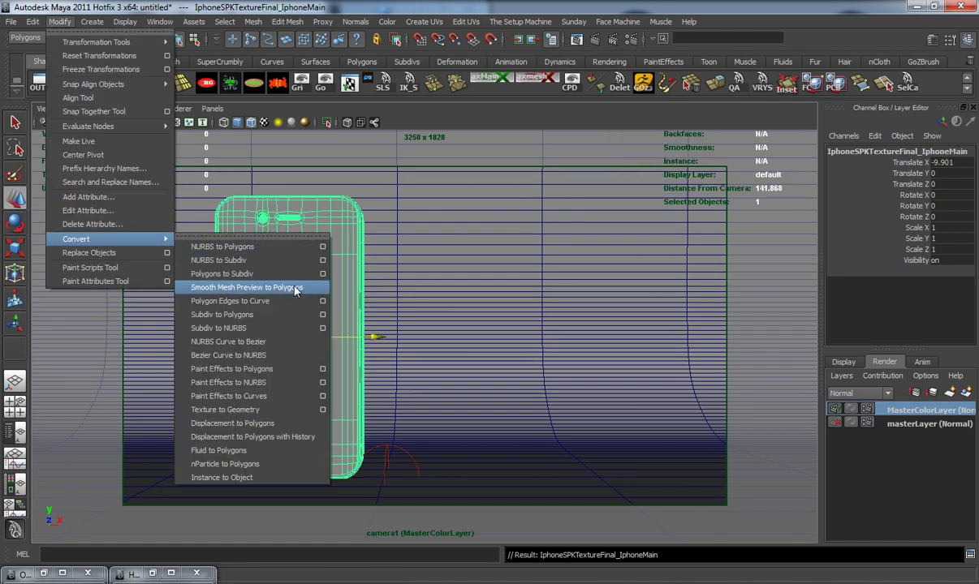
left_click(296, 289)
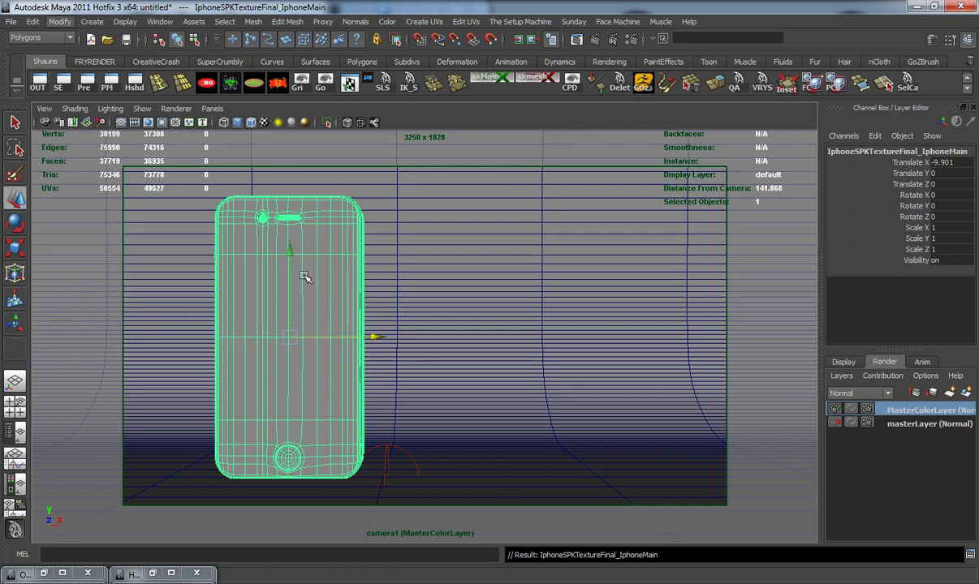
left_click(250, 122)
left_click(494, 354)
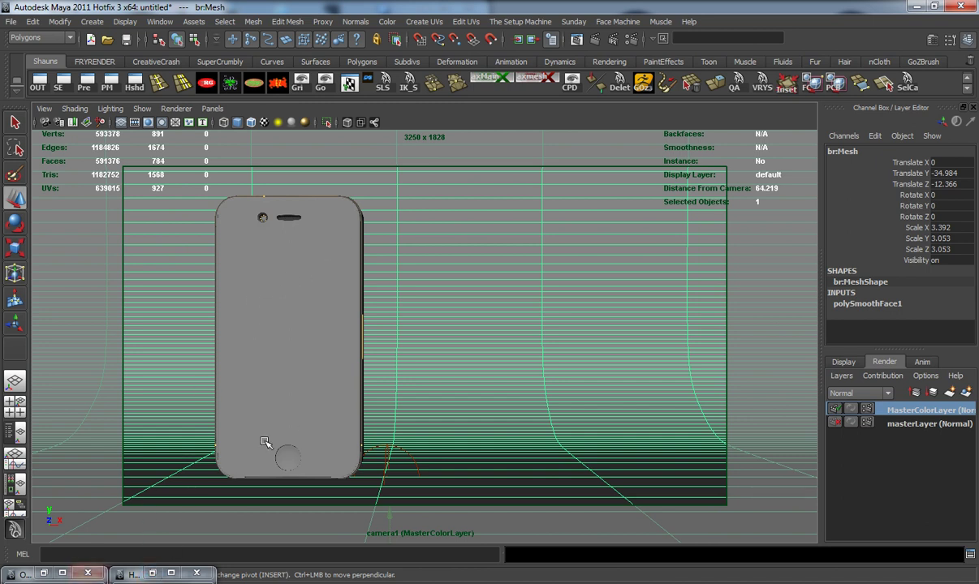
Add the Diffuse, Reflection, Specular and Z-depth render elements in the V-Ray render settings for MasterColorLayer
left_click(599, 37)
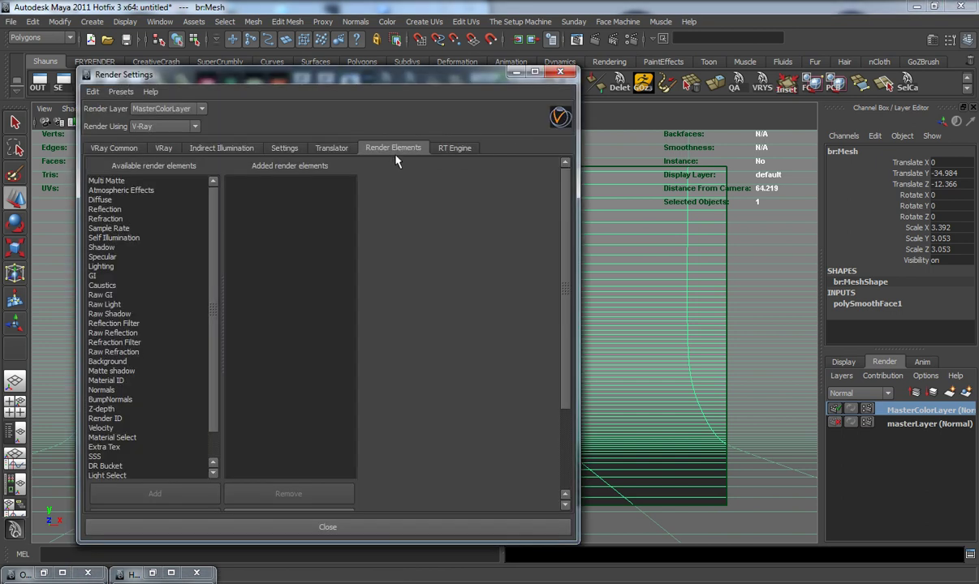
left_click(101, 199)
left_click(174, 494)
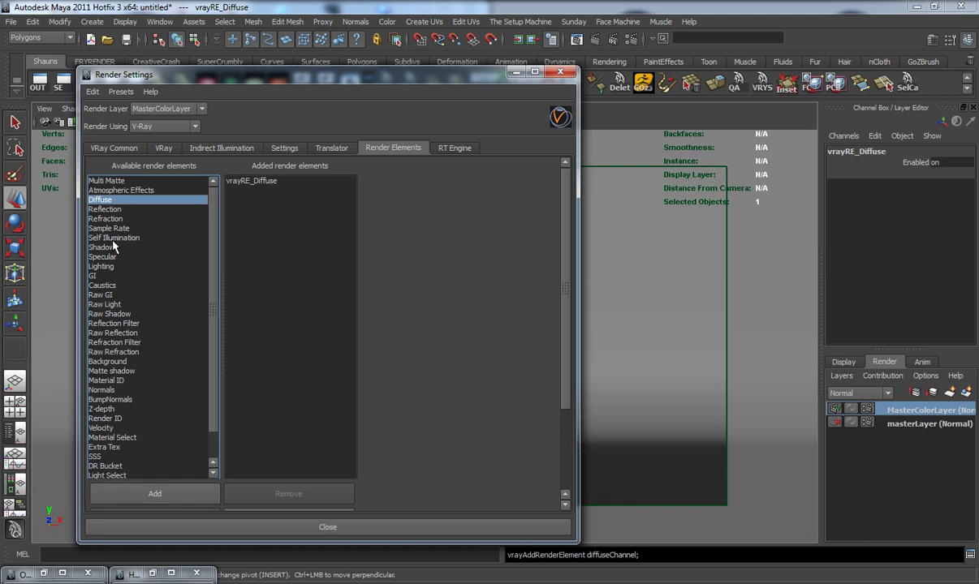
left_click(105, 209)
left_click(163, 493)
left_click(111, 257)
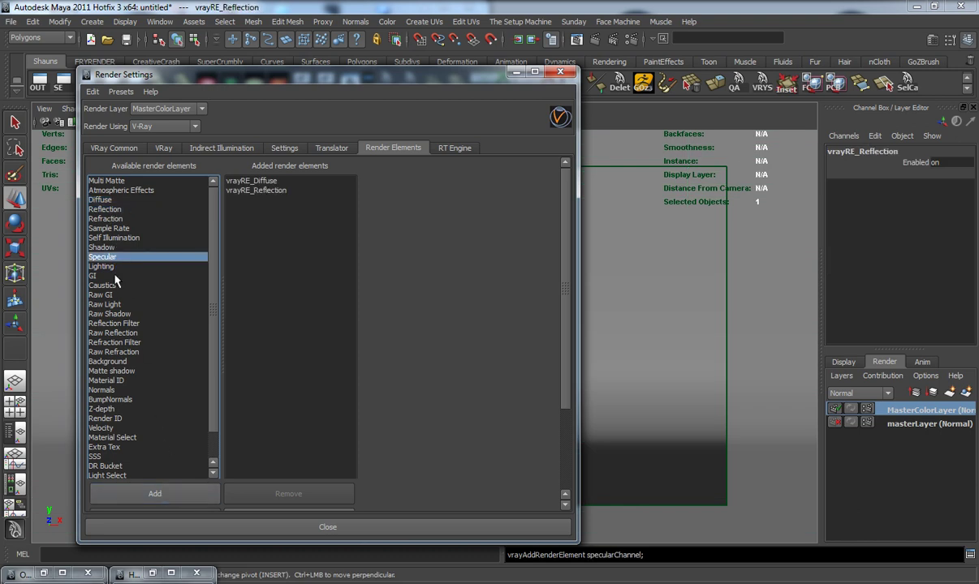
left_click(166, 494)
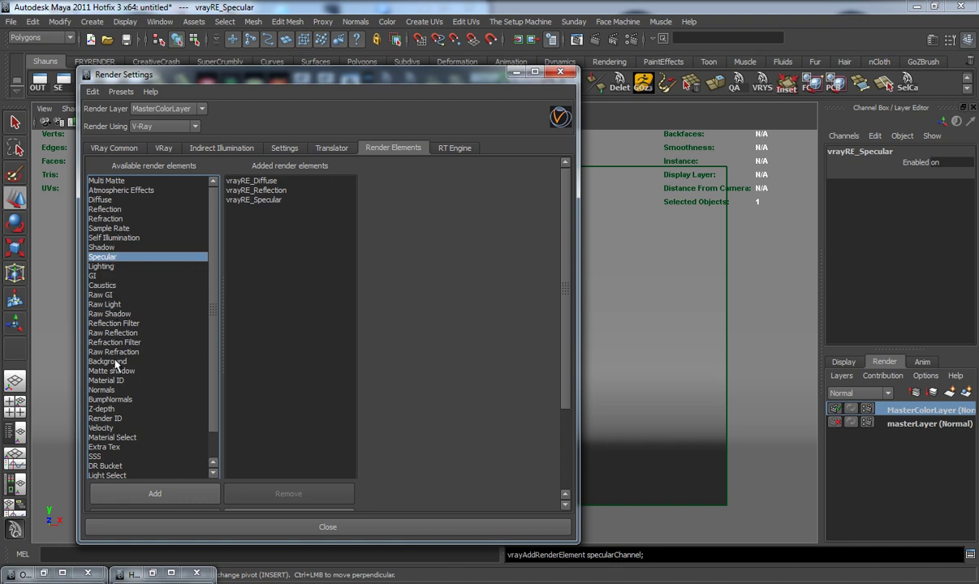
left_click(110, 409)
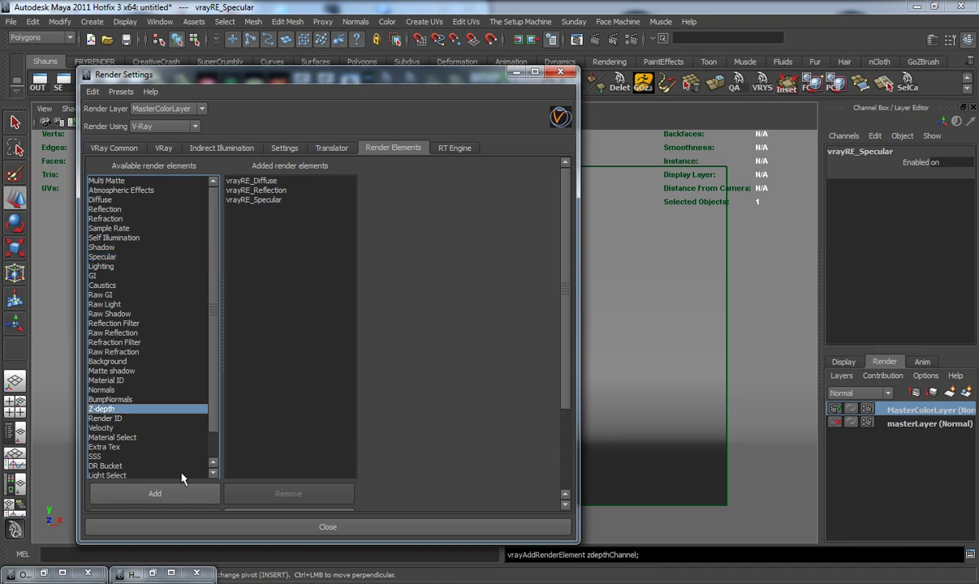
left_click(185, 491)
Open the Z-depth render element's attributes and expand Extra Attributes to examine the depth black and white settings
double_click(268, 210)
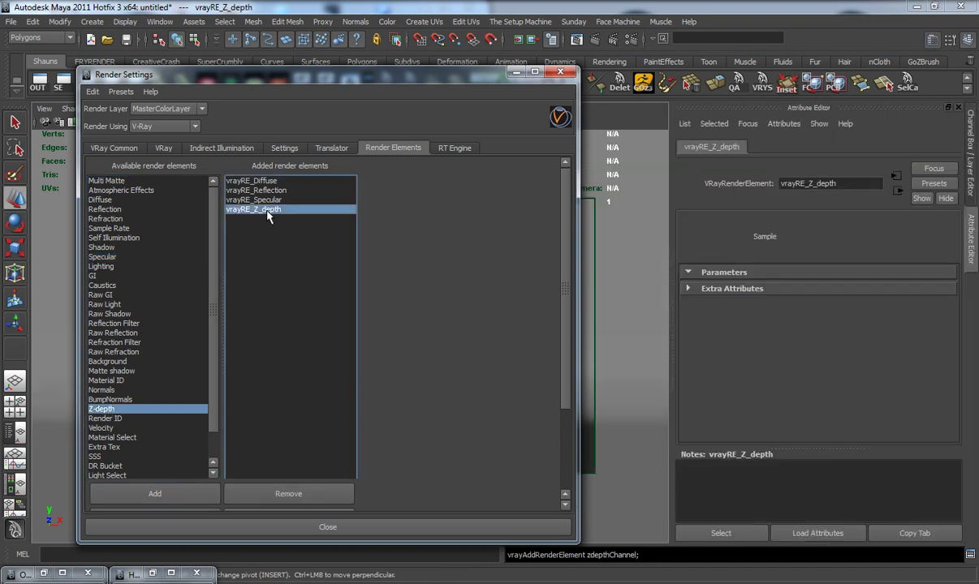
left_click(560, 71)
left_click(729, 289)
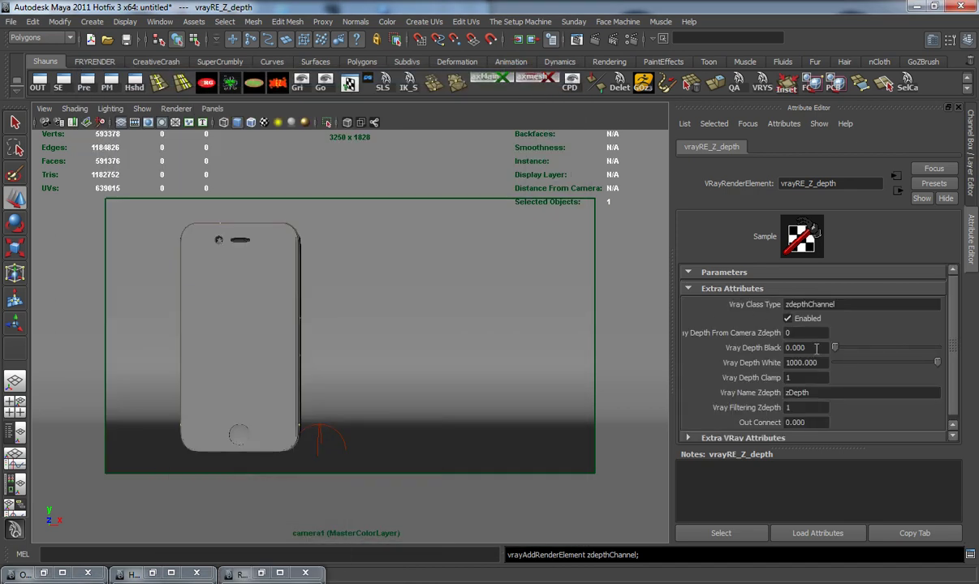
left_click_drag(956, 322, 953, 336)
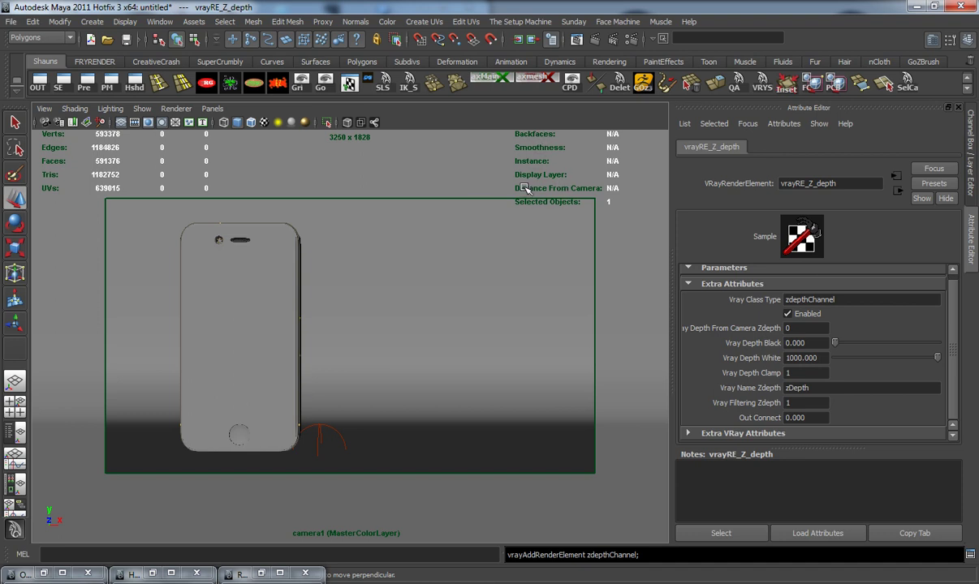
Examine the Heads Up Display options that control the Object Details read-out
left_click(123, 22)
mouse_move(138, 73)
mouse_move(154, 55)
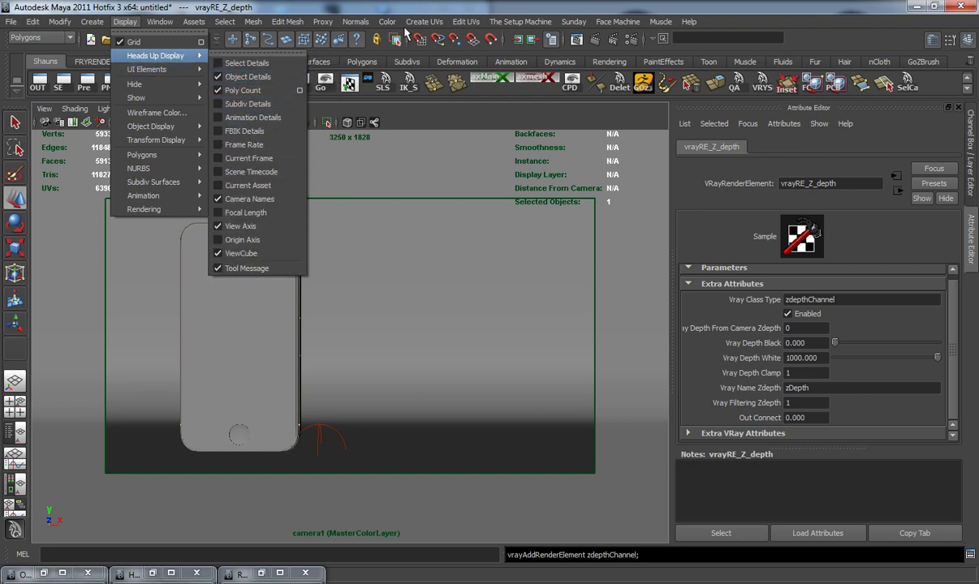
left_click(435, 8)
Create a polygon sphere and move it through the scene's depth beside the phone to gauge its distance from the camera
left_click(362, 62)
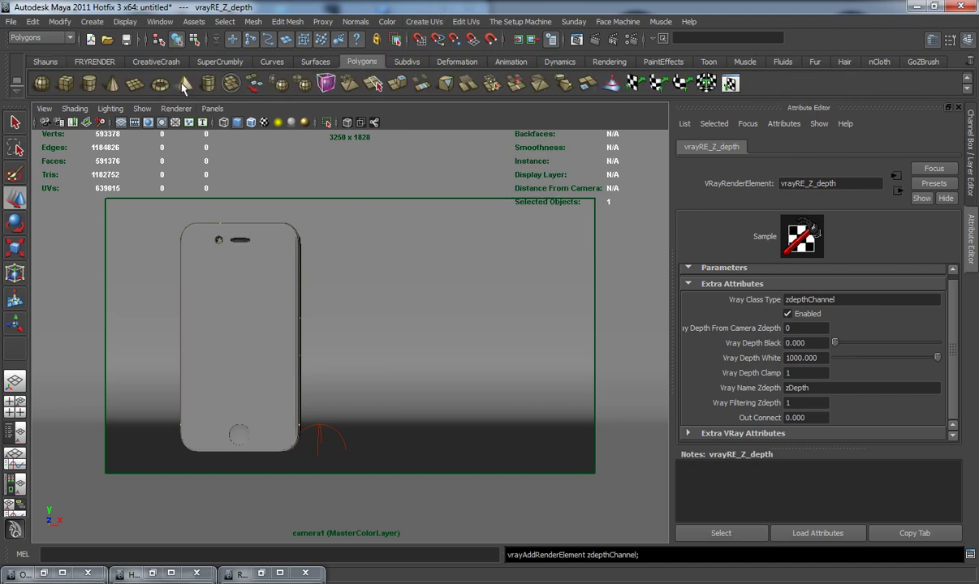
left_click(40, 81)
left_click_drag(345, 379, 429, 452, "alt")
left_click_drag(384, 349, 385, 259)
left_click_drag(329, 305, 350, 287, "alt")
left_click_drag(465, 286, 274, 336, "alt")
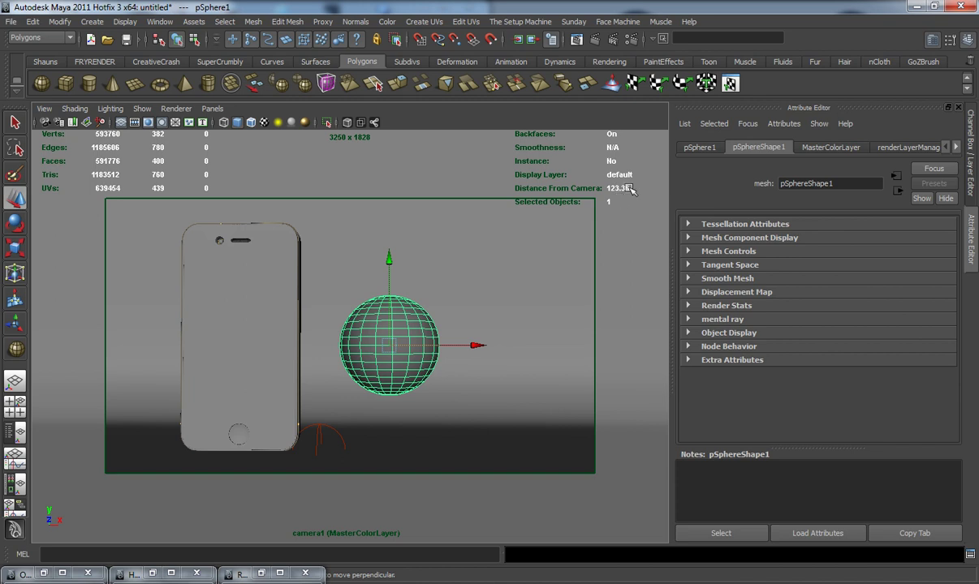
left_click_drag(443, 290, 265, 331, "alt")
left_click_drag(417, 327, 410, 307)
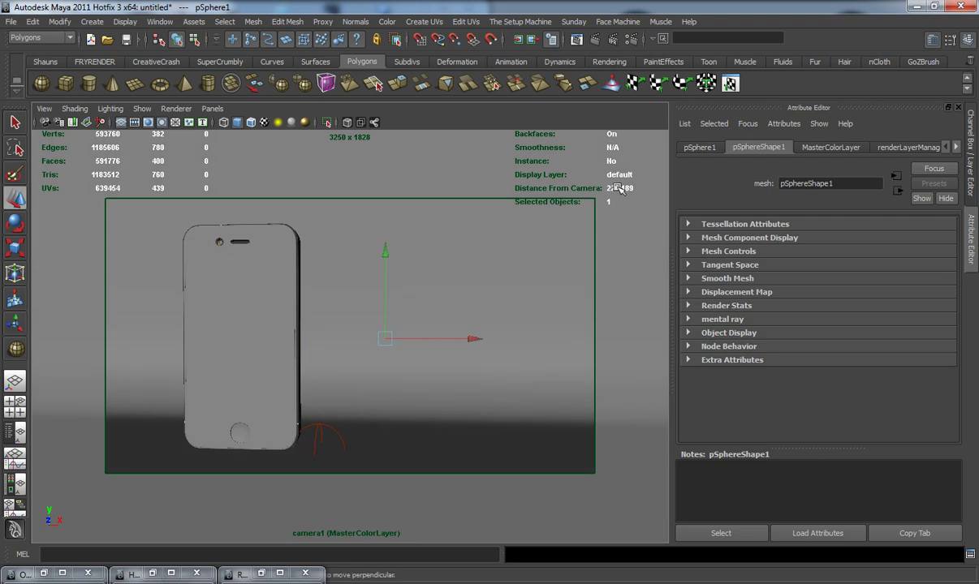
Set the Z-depth render element's Vray Depth Black to 275 and Vray Depth White to 100, and close its attributes
left_click(268, 575)
left_click(258, 210)
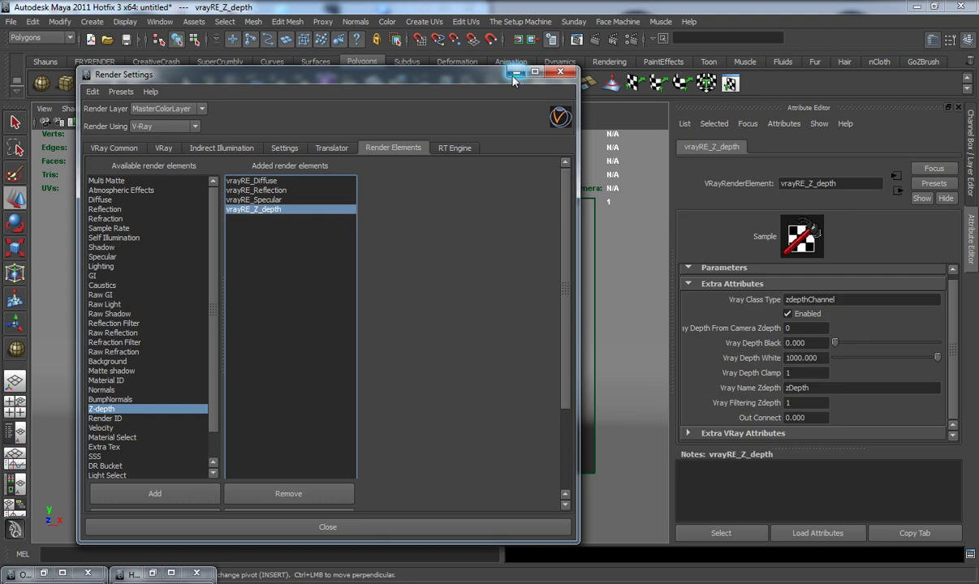
left_click(516, 72)
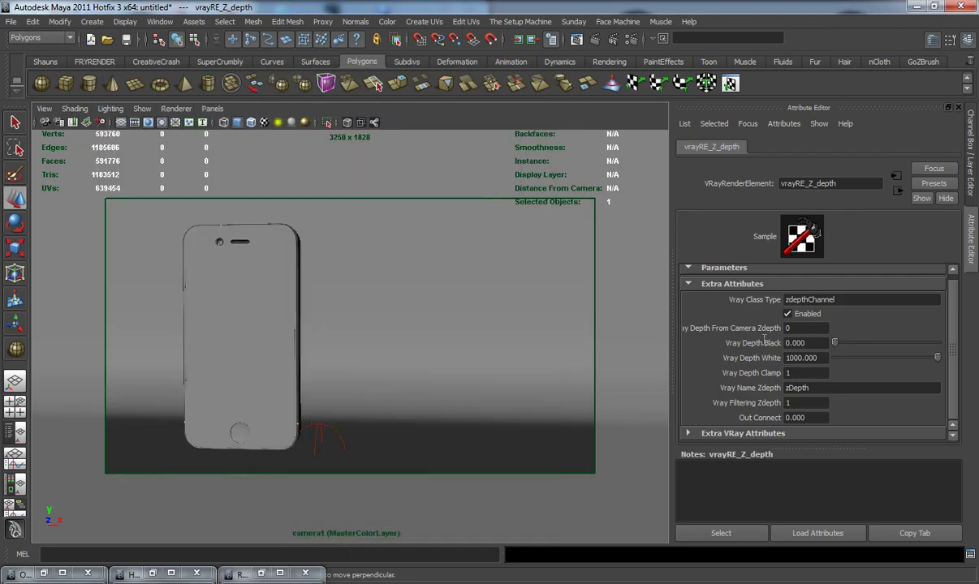
left_click_drag(807, 342, 758, 340)
type("275")
key("Tab")
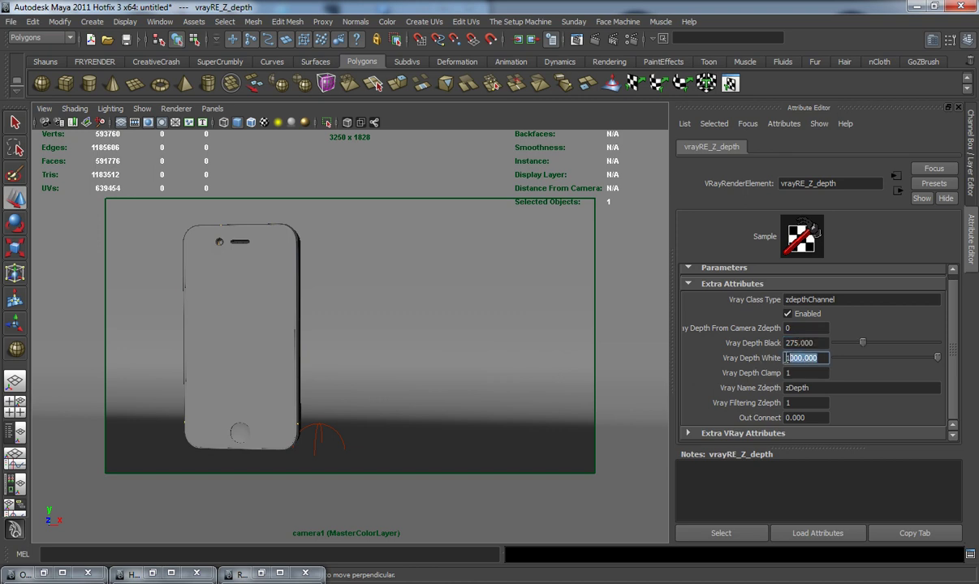
type("100")
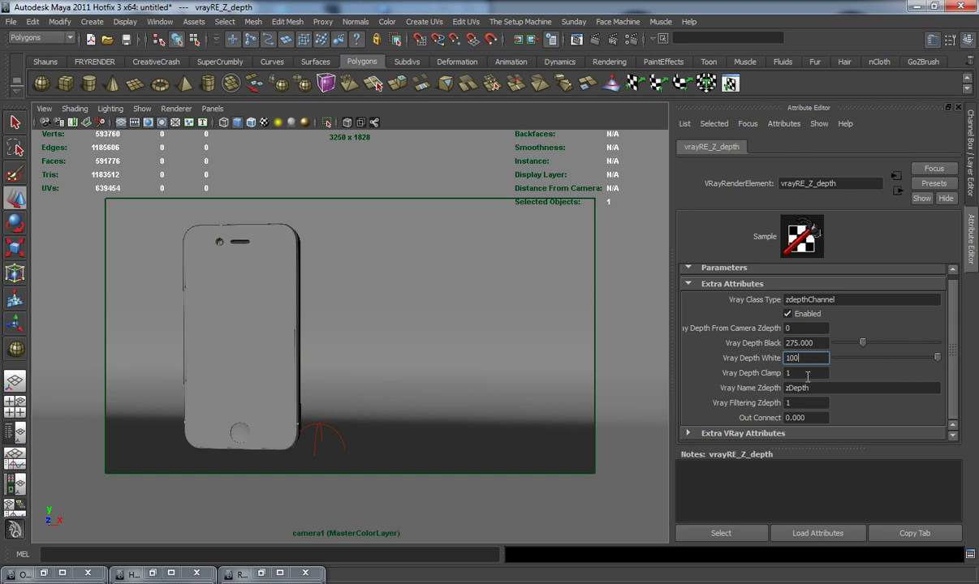
left_click(959, 108)
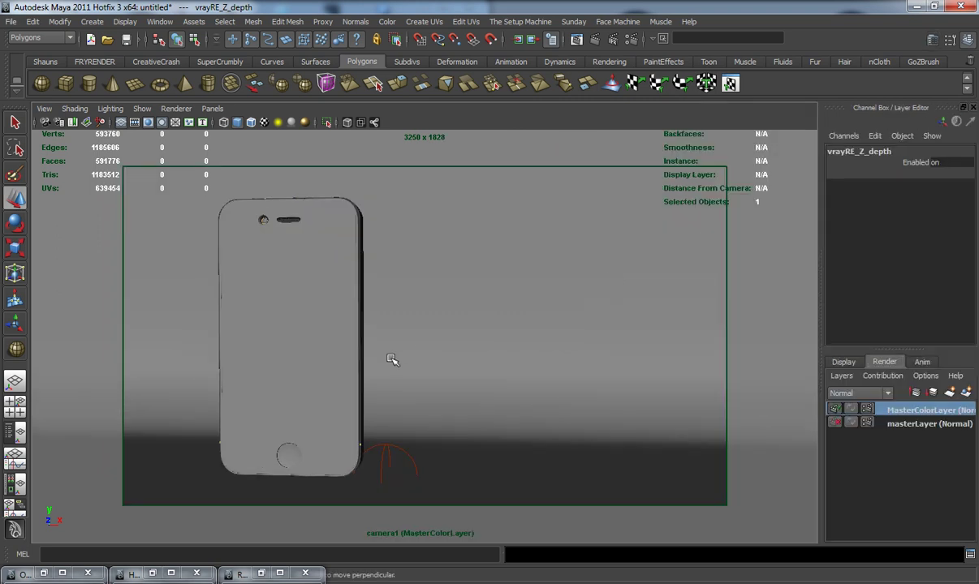
Select the whole IphoneMain group and move it sideways to about -11.38 in Translate X
left_click(346, 354)
key("Up")
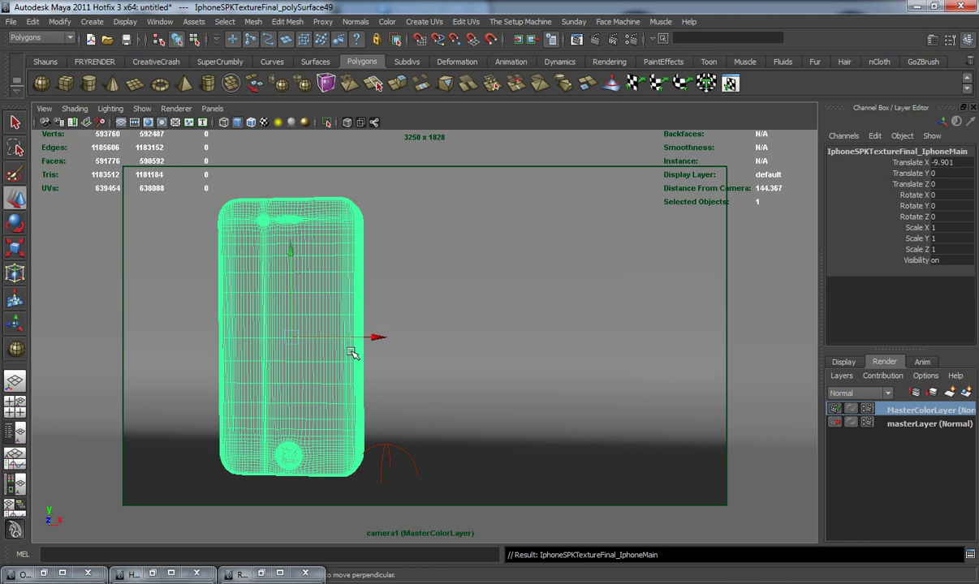
left_click_drag(331, 337, 368, 336, "alt")
middle_click_drag(372, 338, 362, 338)
In the perspective view, duplicate the phone, move the copy to about 0.191 in Translate X and rotate it about 88.221 in Y
left_click(211, 109)
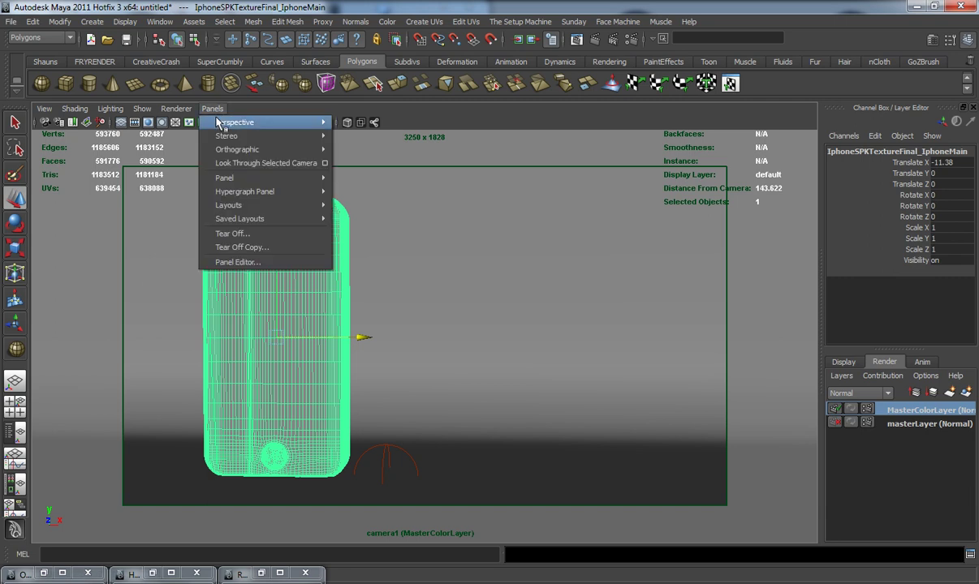
mouse_move(218, 123)
left_click(357, 135)
left_click_drag(360, 291, 465, 314, "alt")
key("ctrl+d")
left_click_drag(400, 317, 413, 300, "alt")
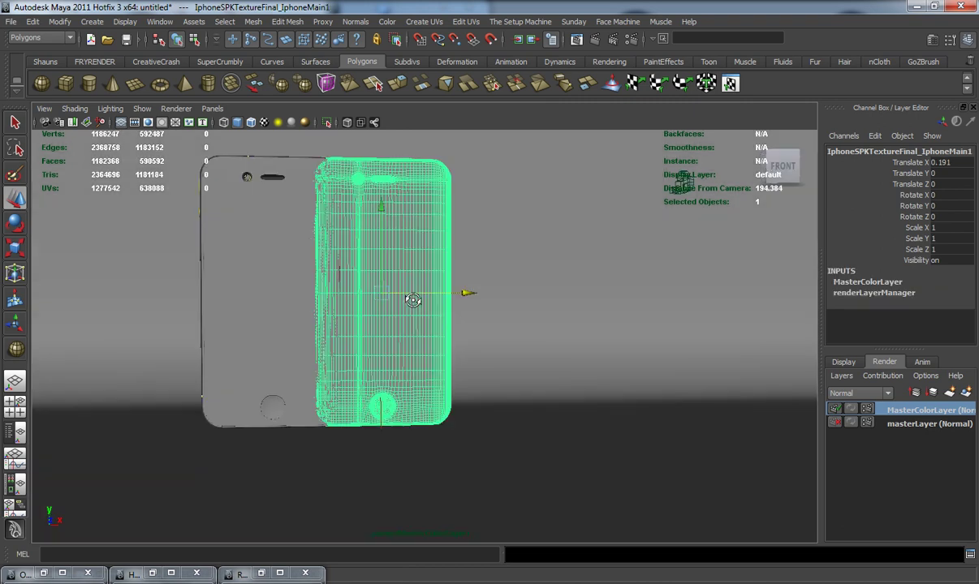
key("e")
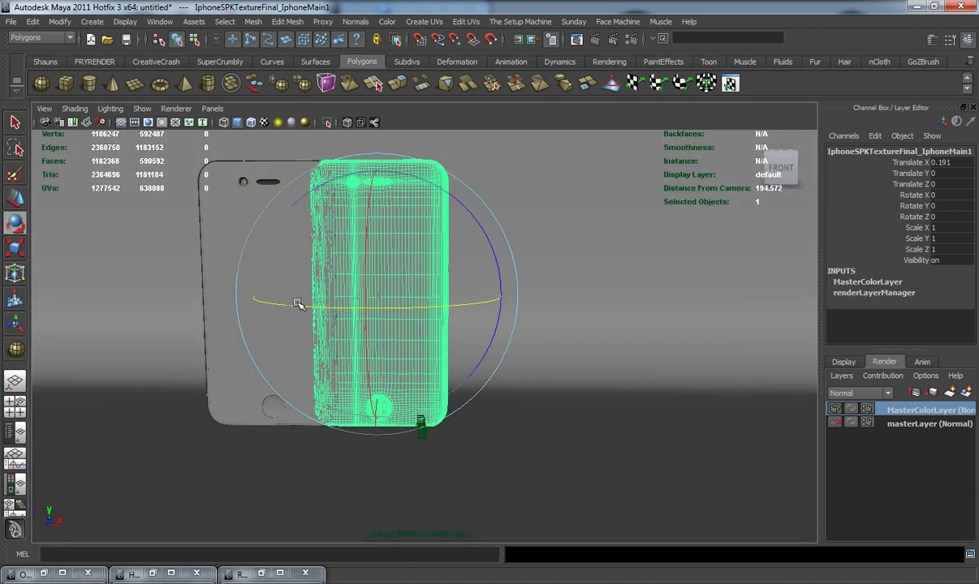
left_click_drag(312, 305, 458, 288)
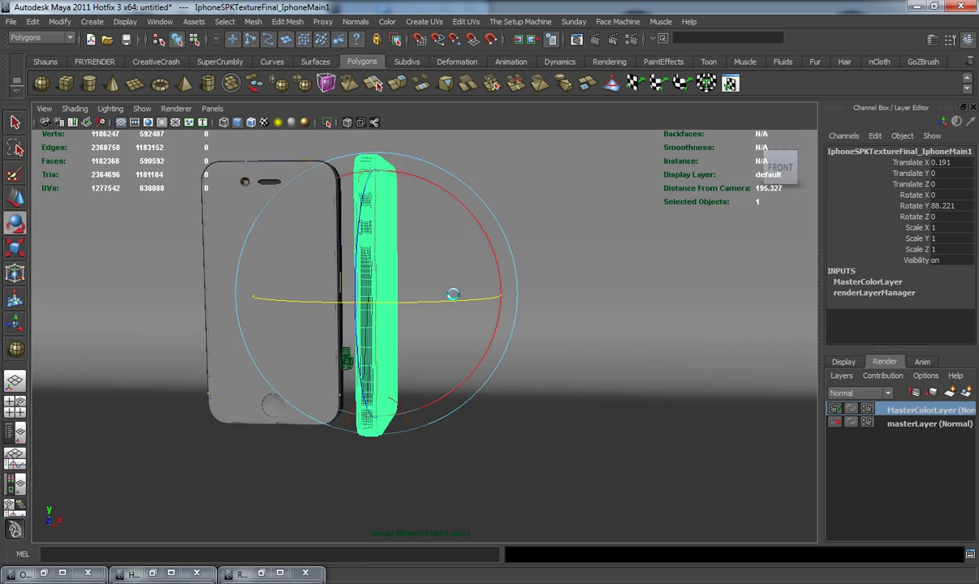
Duplicate the side-facing phone, move the new copy to about 5.879 in Translate X and set its Rotate Y to -90
key("ctrl+d")
key("w")
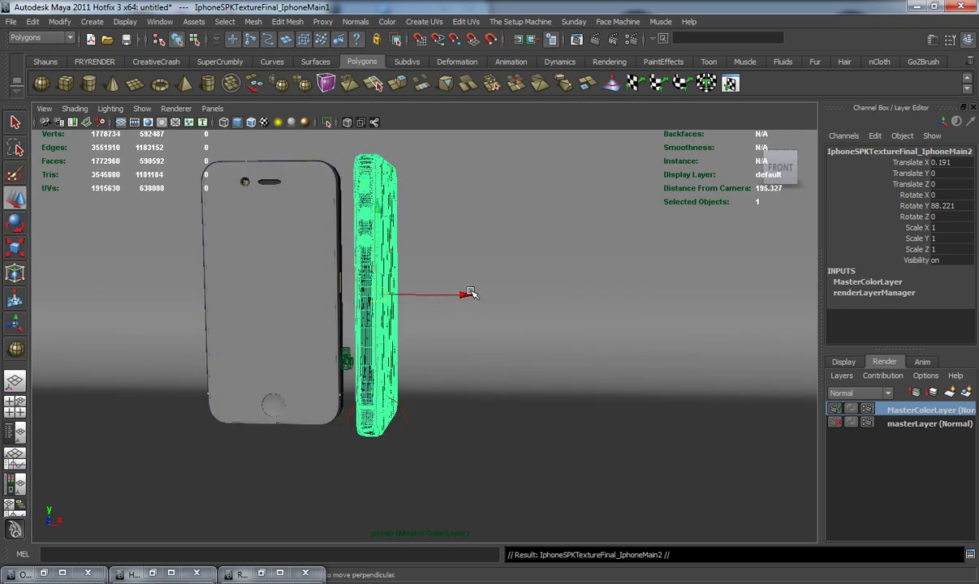
left_click_drag(476, 292, 513, 293)
key("e")
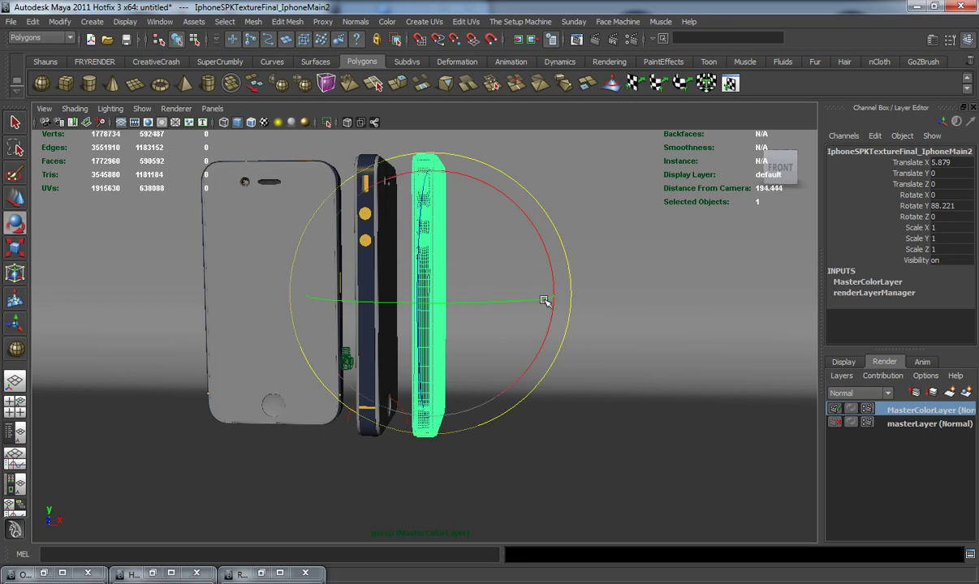
double_click(948, 204)
type("-90")
key("Return")
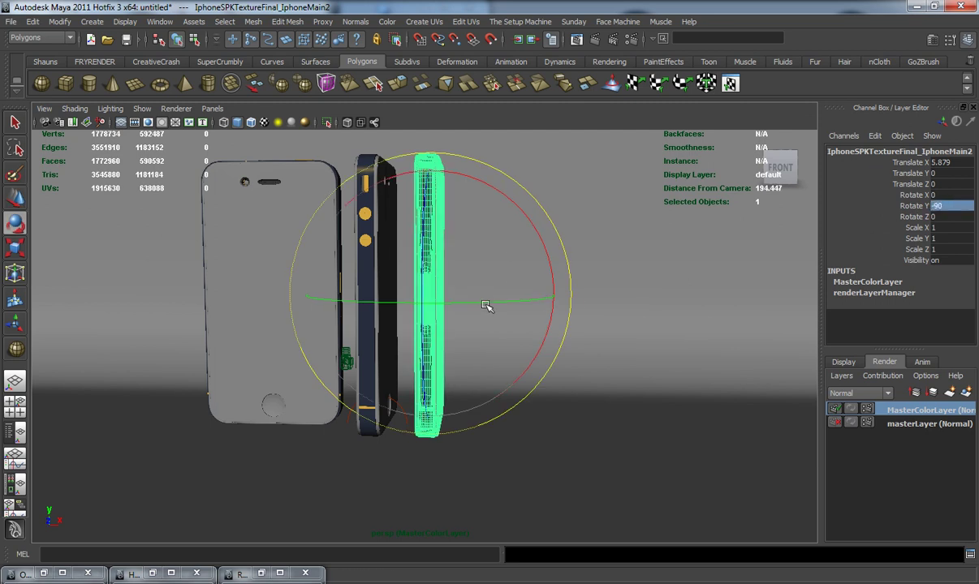
Duplicate the phone again, turn the copy's back to the front at about -180.18 in Rotate Y and move it to about 18.316 in Translate X
key("w")
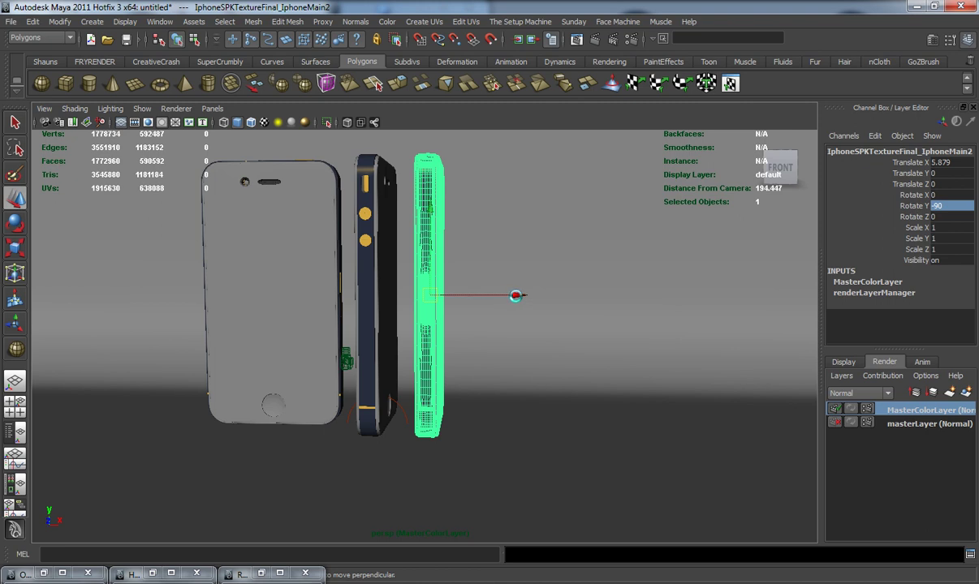
key("ctrl+d")
left_click_drag(516, 296, 581, 295)
key("e")
mouse_move(375, 299)
left_mouse_down()
mouse_move(569, 293)
mouse_move(381, 298)
left_mouse_up()
left_click_drag(509, 302, 459, 304)
key("w")
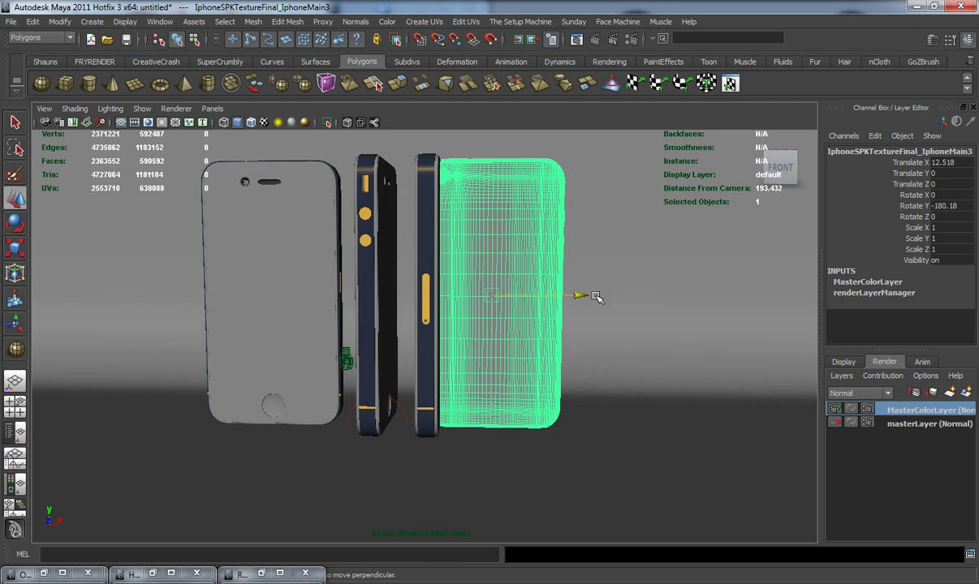
left_click_drag(604, 298, 631, 298)
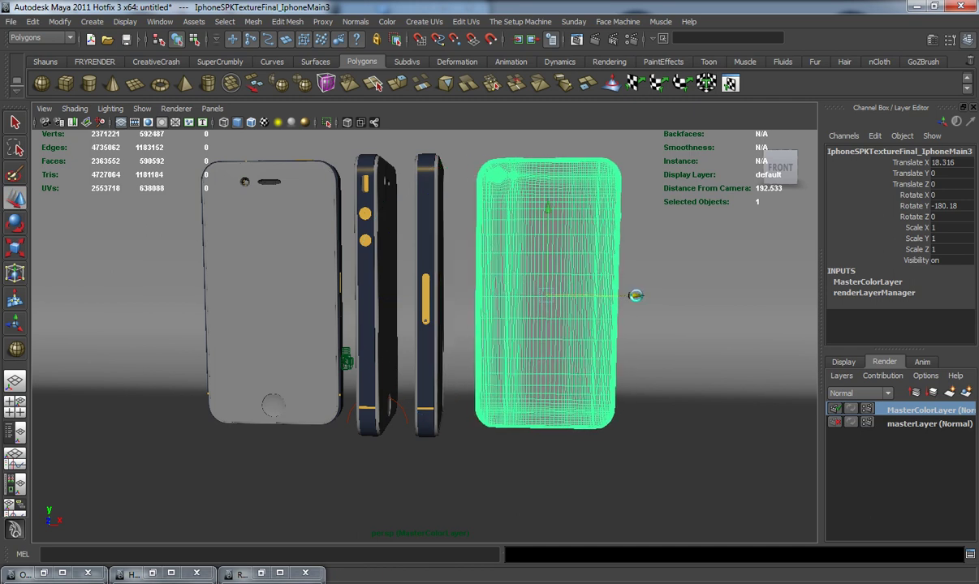
Duplicate the back-facing phone, move the copy to about -28.085 in Translate X and lay it flat with Rotate X at -90
key("ctrl+d")
left_click_drag(634, 295, 178, 292)
middle_click_drag(278, 291, 439, 308, "alt")
left_click_drag(439, 308, 408, 307, "alt")
key("e")
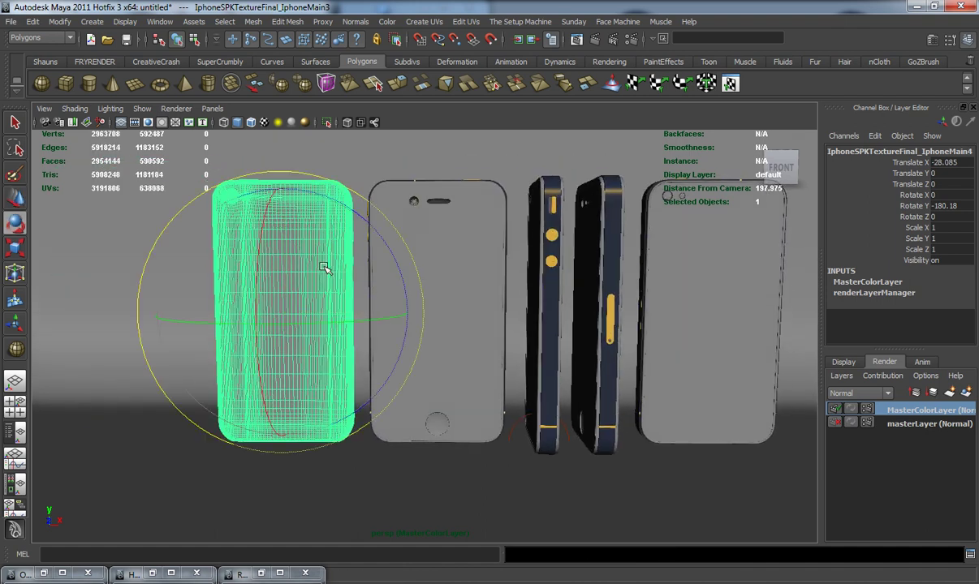
left_click_drag(262, 224, 260, 406)
double_click(943, 197)
type("-90")
key("Return")
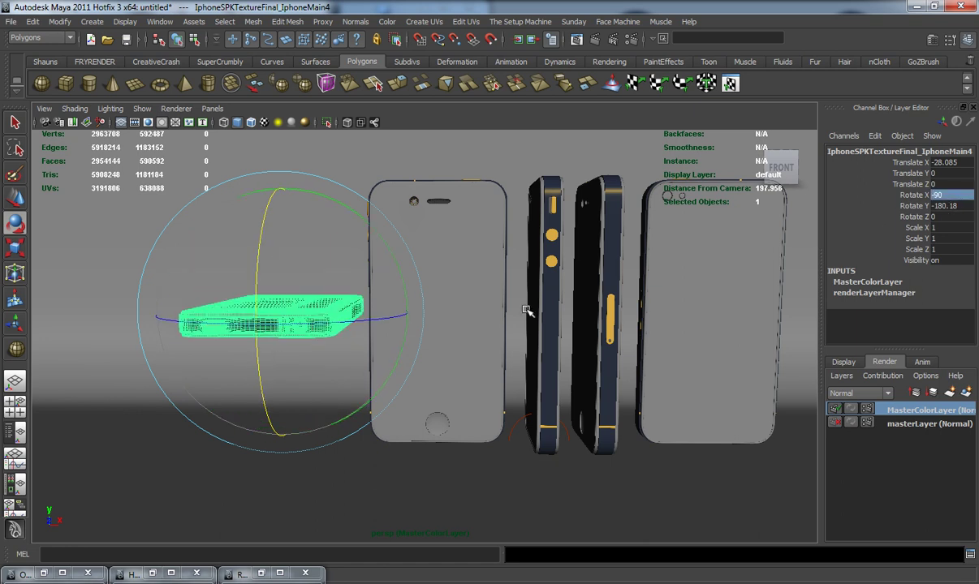
Turn the flat phone to about -166.137 in Rotate Y and, with wireframe on shaded, lower it to about -13.134 in Translate Y
mouse_move(332, 324)
left_mouse_down()
mouse_move(343, 323)
mouse_move(329, 324)
left_mouse_up()
key("w")
left_click_drag(283, 258, 329, 369)
middle_click_drag(329, 370, 363, 313, "alt")
scroll(361, 317, "up", 3)
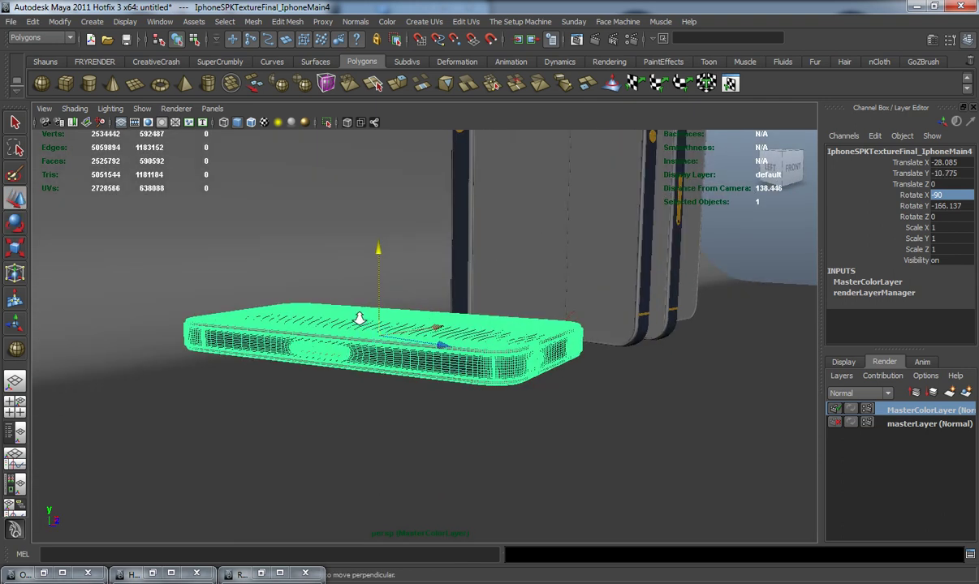
left_click_drag(352, 319, 333, 276, "alt")
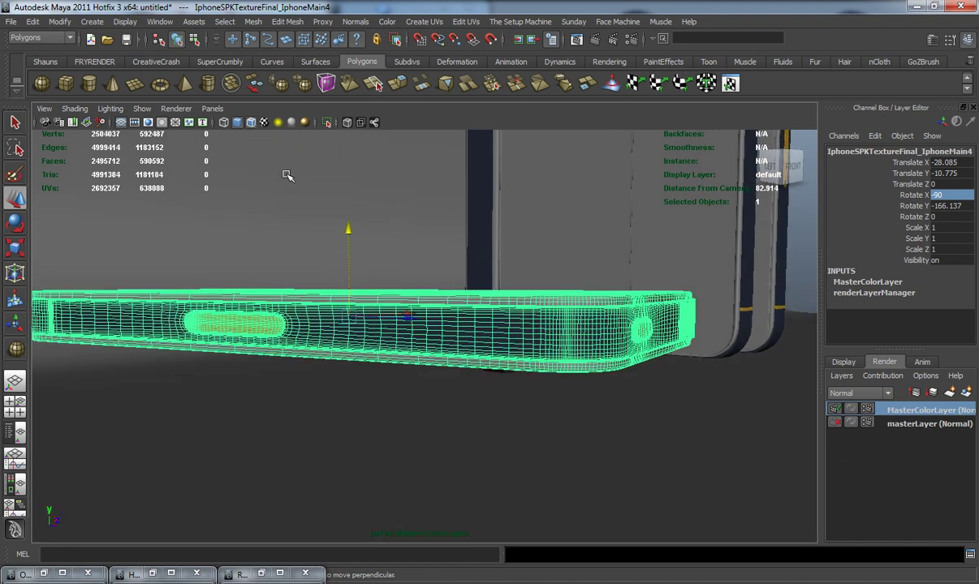
left_click(250, 122)
left_click_drag(349, 243, 350, 282)
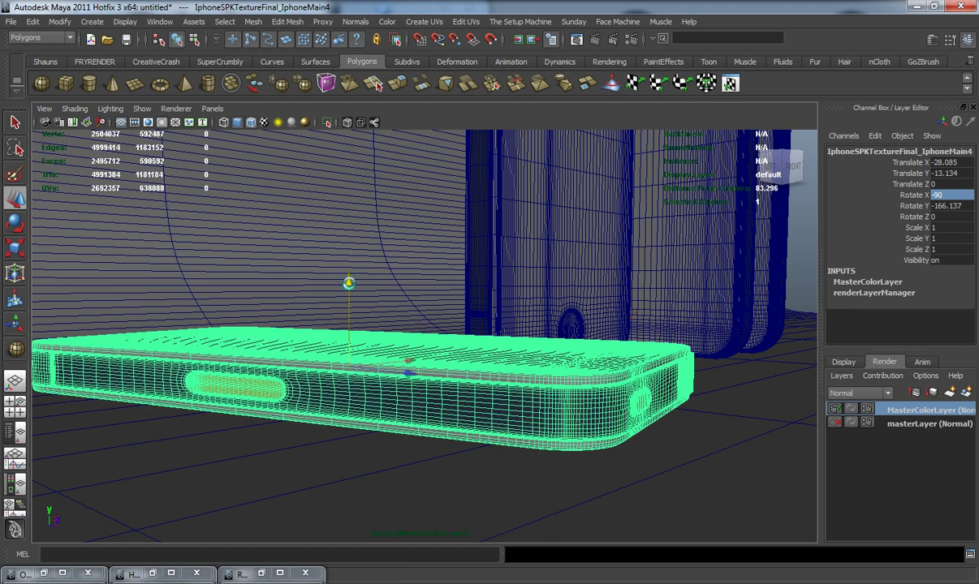
Duplicate the flat phone, raise the copy to about -11.271 in Translate Y and set its Rotate Y to 0
key("ctrl+d")
left_click_drag(349, 283, 348, 233)
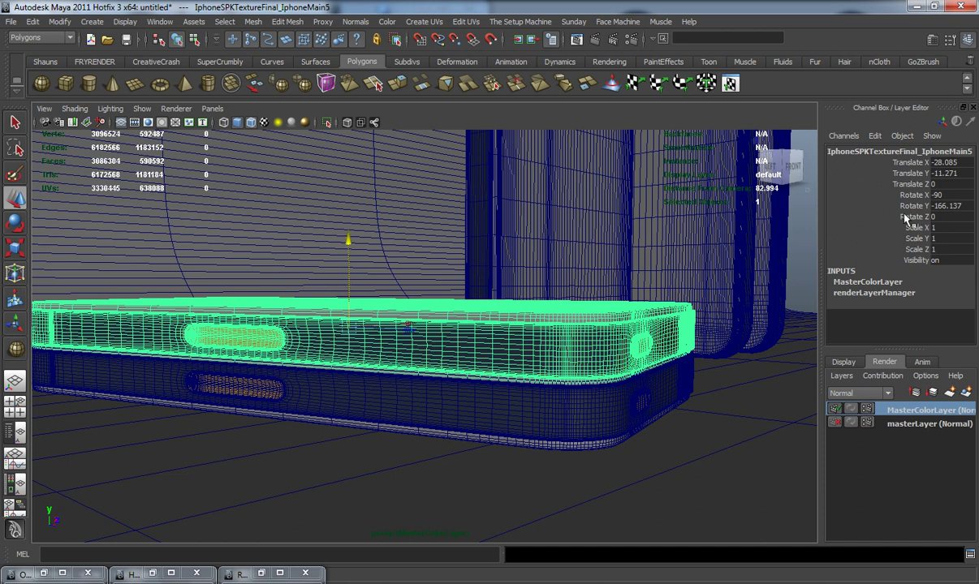
key("e")
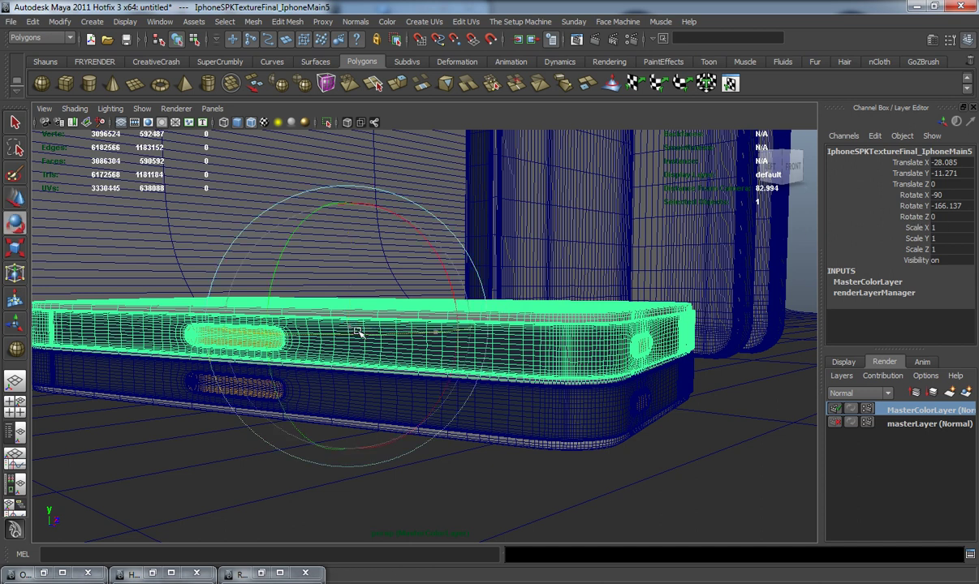
left_click_drag(344, 332, 641, 302)
left_click(945, 206)
type("0")
key("Return")
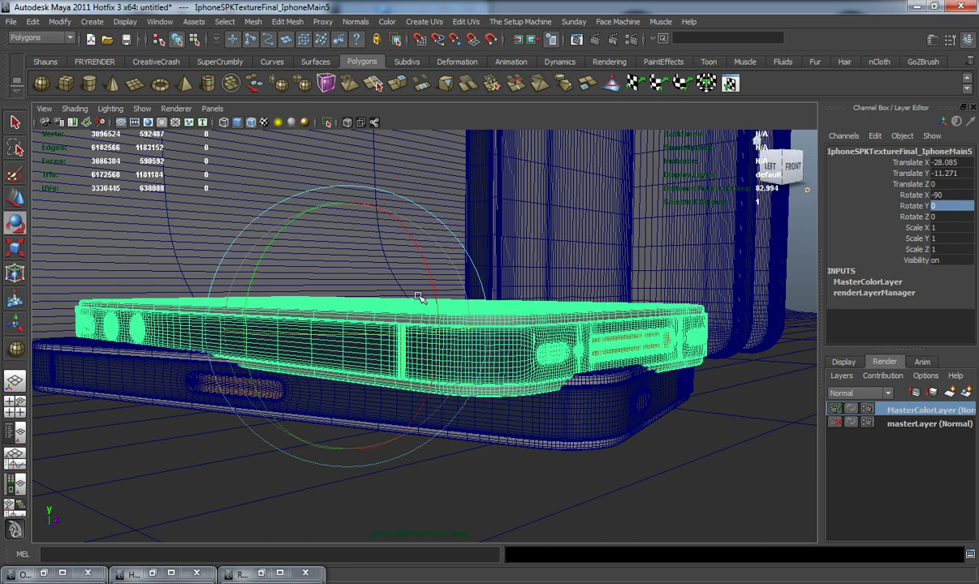
Undo the stray selection of the background objects and raise the upper flat phone to about -10.743 in Translate Y
key("w")
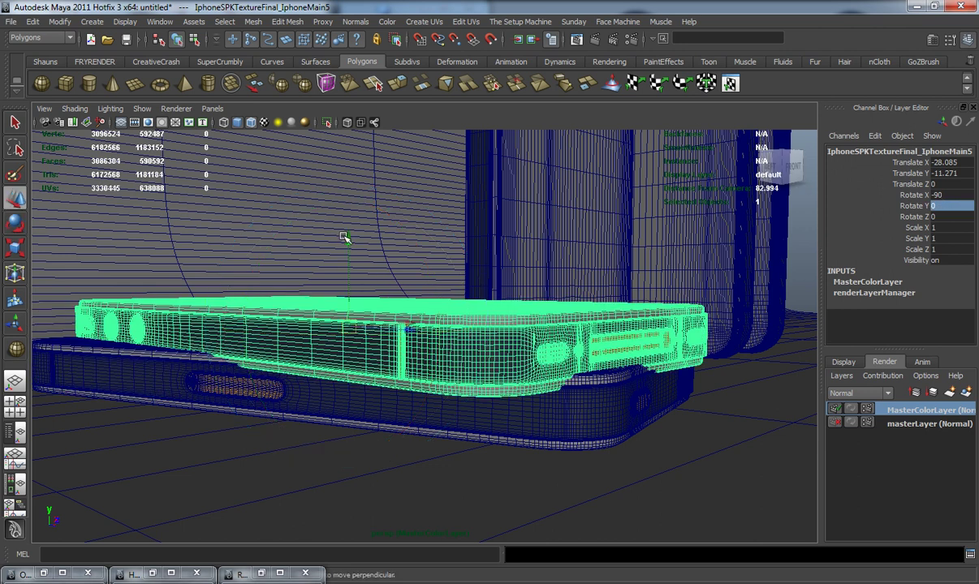
key("ctrl+z")
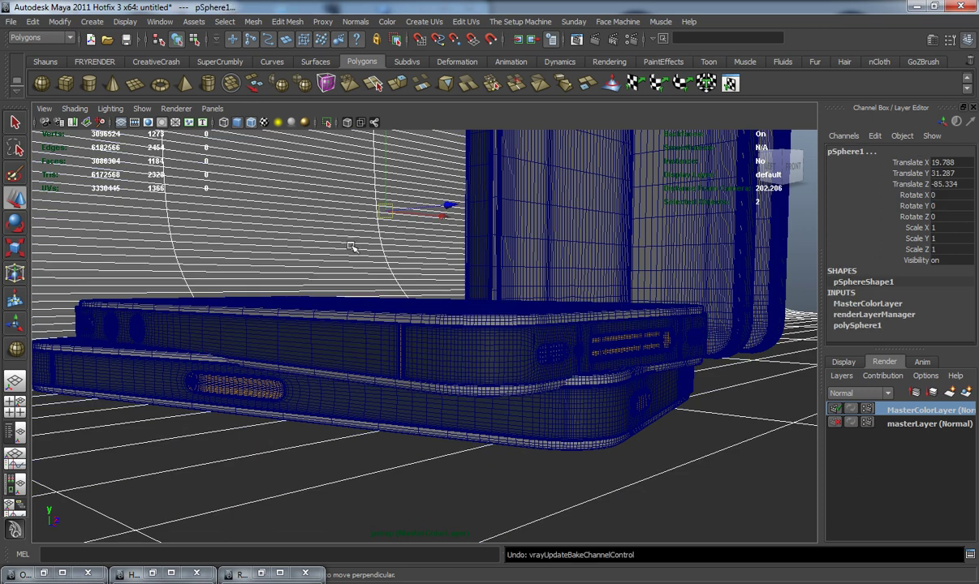
key("ctrl+z")
key("ctrl+z")
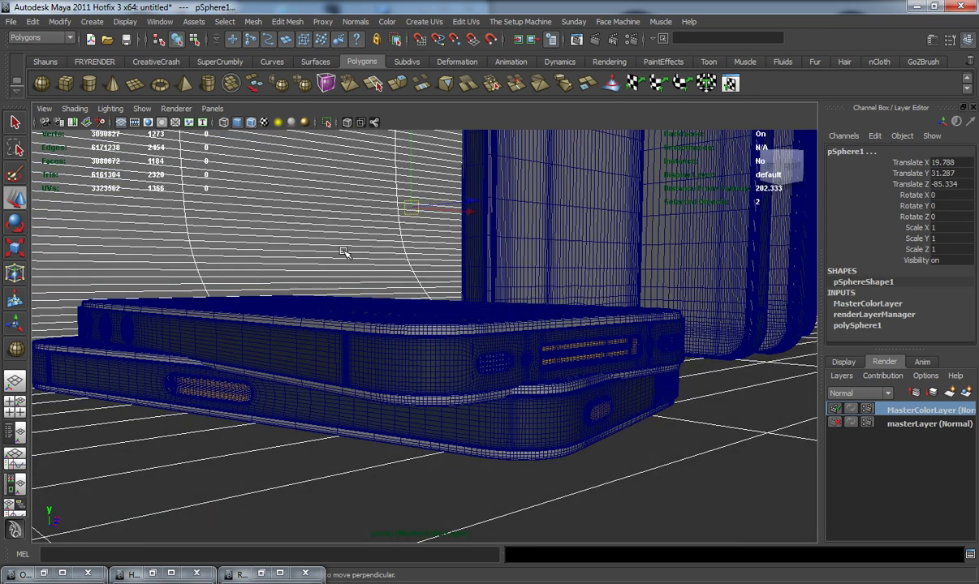
left_click_drag(333, 241, 333, 231)
Look through camera1 and reframe it so both stacked phones and all four upright phones fit inside the resolution gate
left_click_drag(410, 279, 338, 275, "alt")
left_click(211, 110)
mouse_move(243, 123)
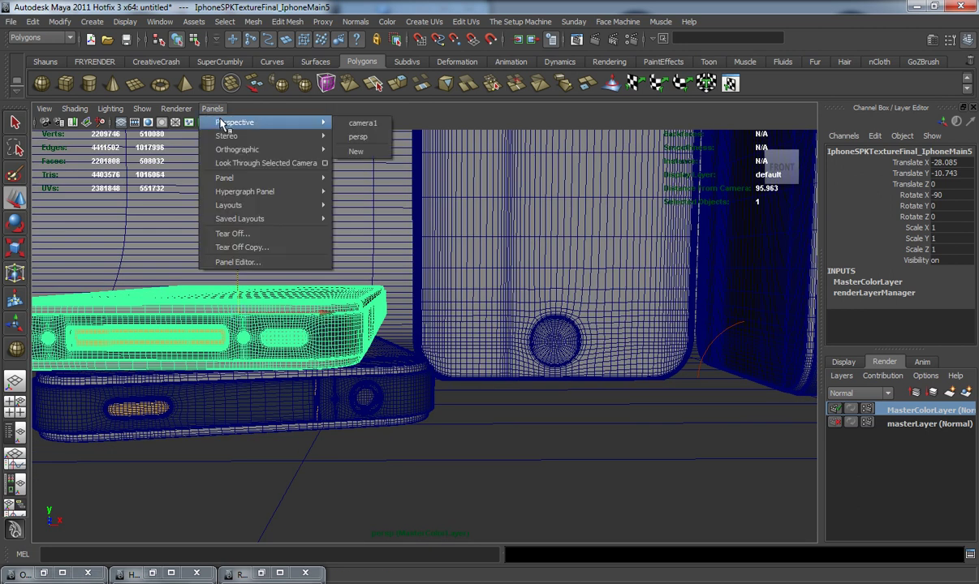
left_click(354, 123)
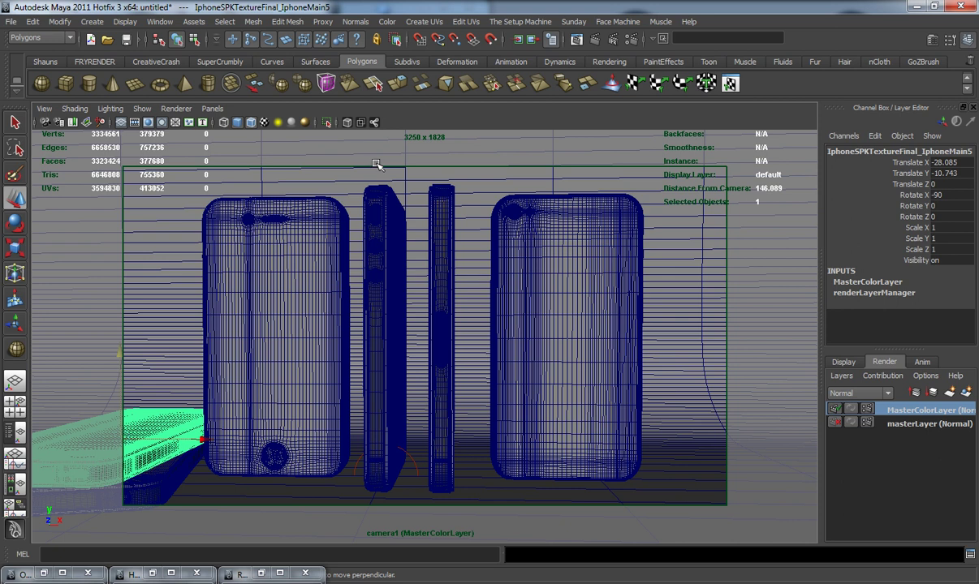
middle_click_drag(392, 255, 449, 236, "alt")
right_click_drag(417, 236, 400, 236, "alt")
middle_click_drag(400, 236, 423, 238, "alt")
right_click_drag(409, 238, 403, 238, "alt")
middle_click_drag(411, 237, 417, 240, "alt")
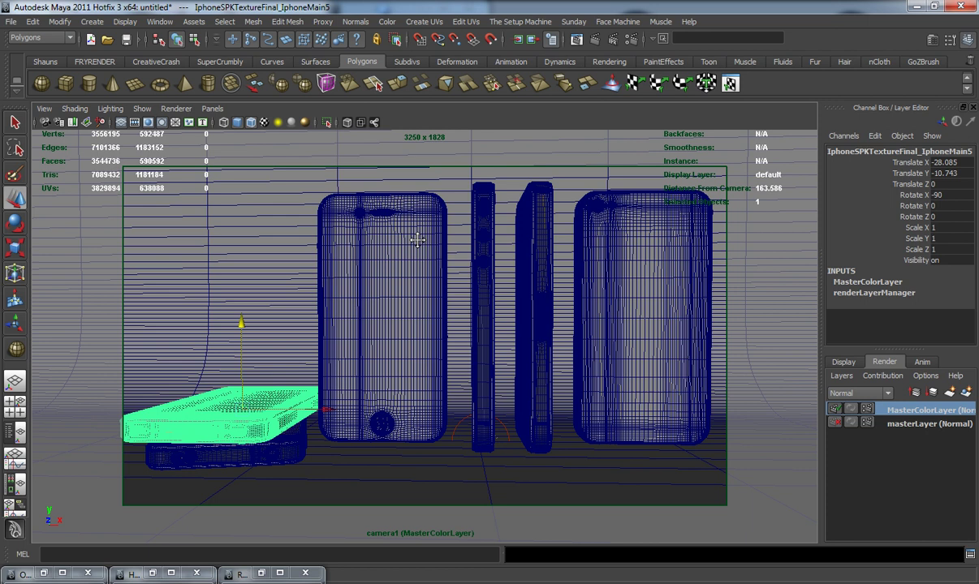
Turn the upper flat phone to about 18.046 in Rotate Y and fine-tune the camera1 framing around all phones
key("e")
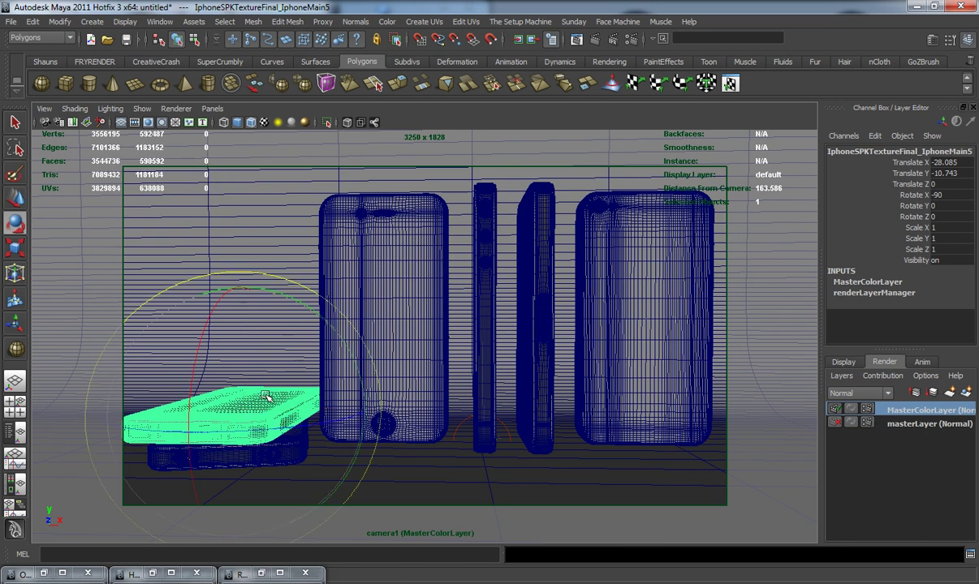
left_click_drag(244, 431, 328, 420)
middle_click_drag(445, 382, 442, 387, "alt")
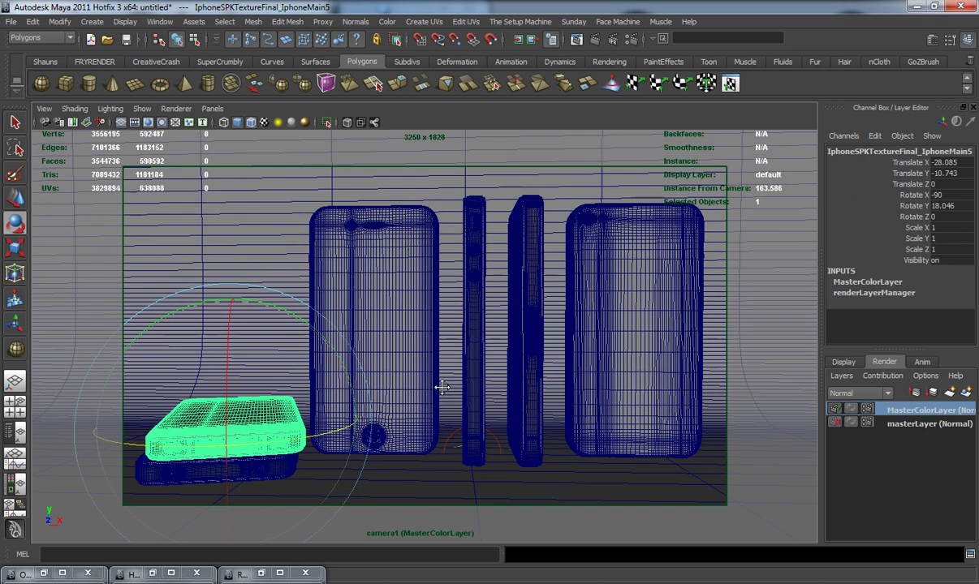
right_click_drag(443, 388, 448, 389, "alt")
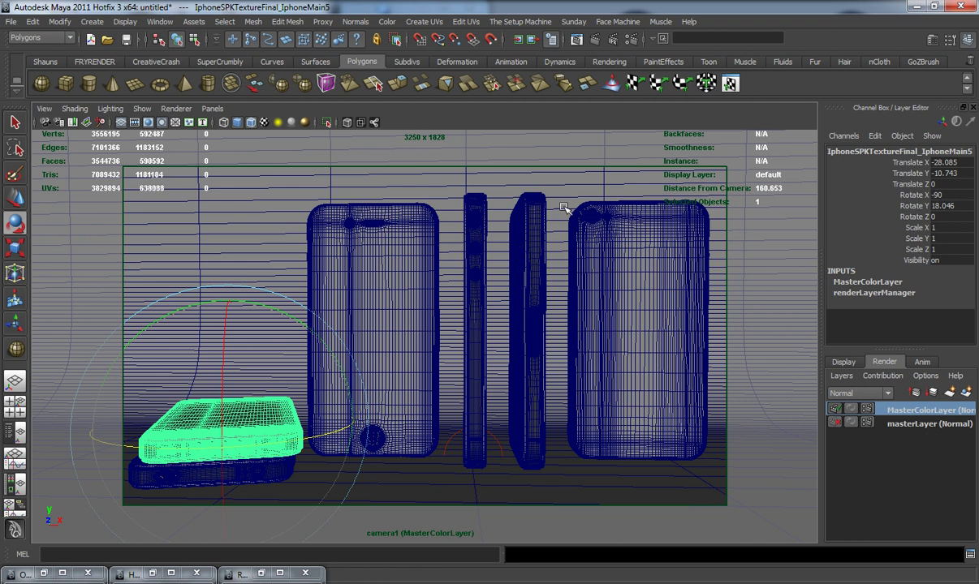